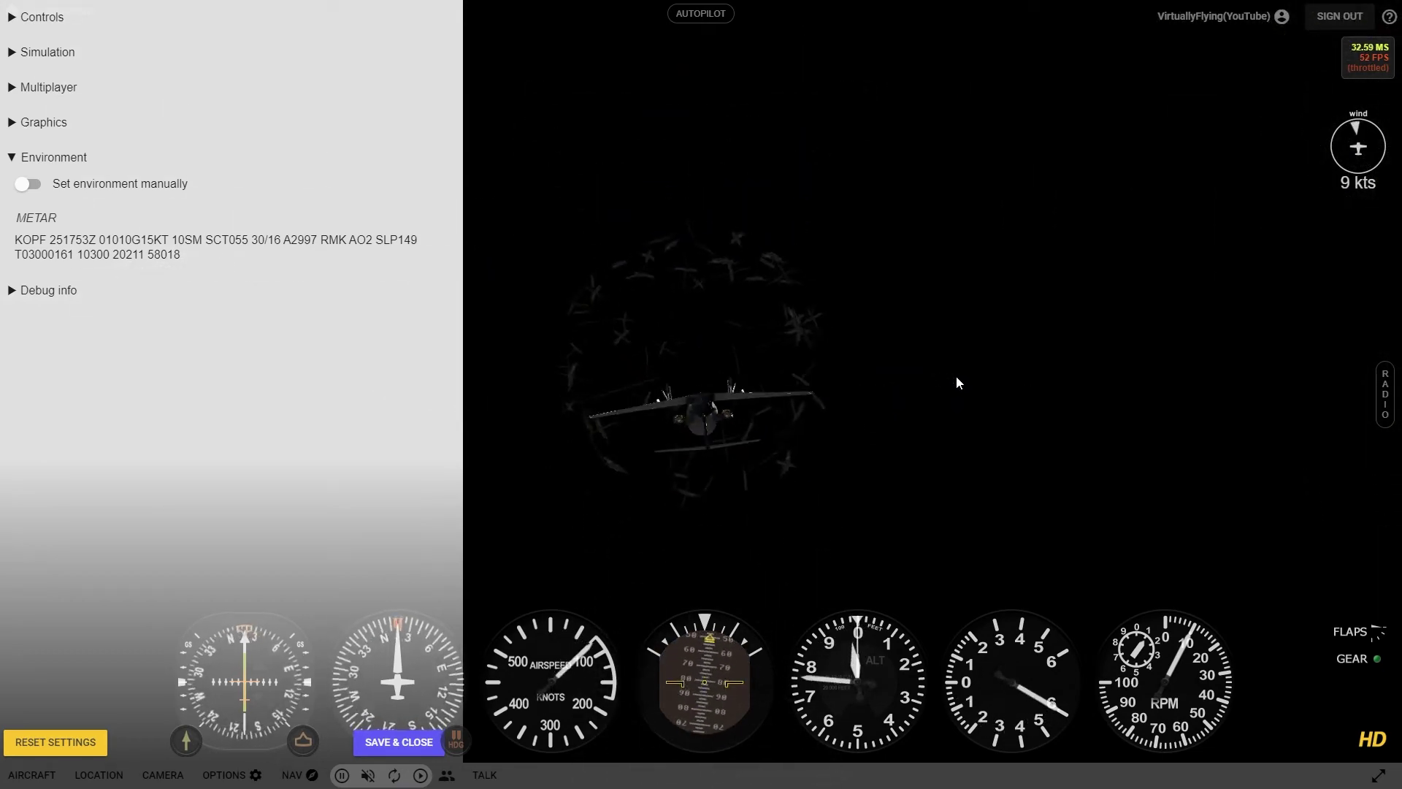
Close the options and restart the flight from its starting position.
{"action": "left_click", "coordinate": [929, 423]}
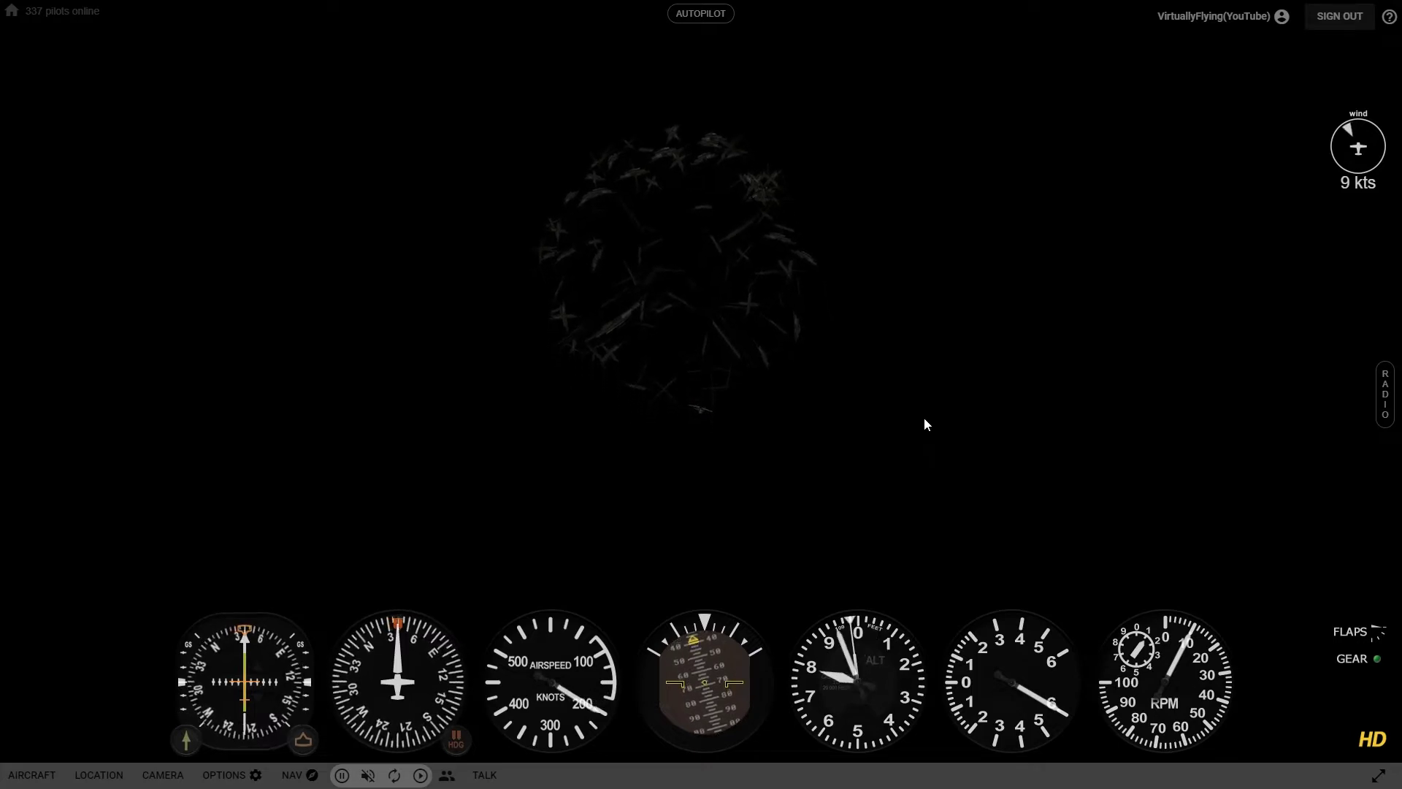
{"action": "key", "text": "r"}
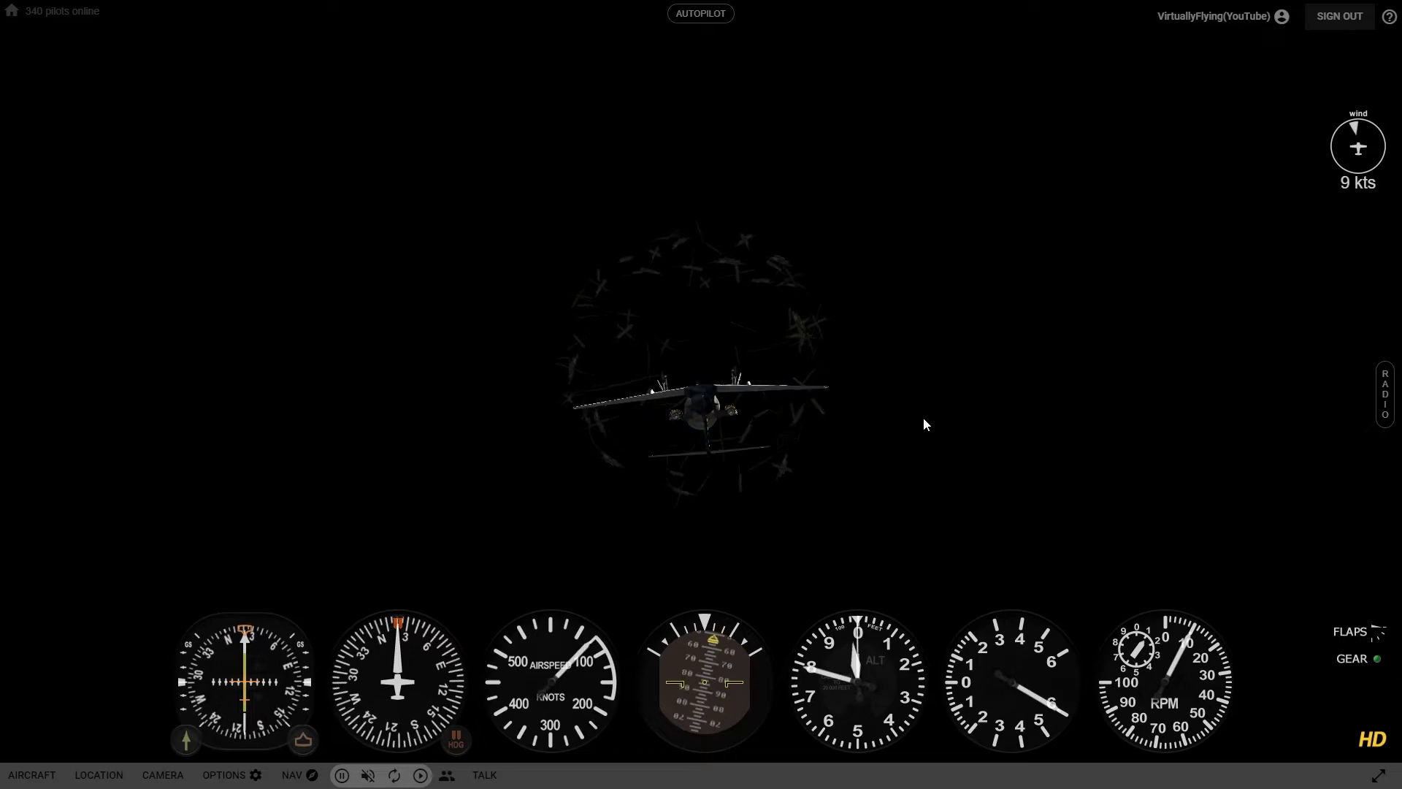
{"action": "key", "text": "XF86AudioLowerVolume"}
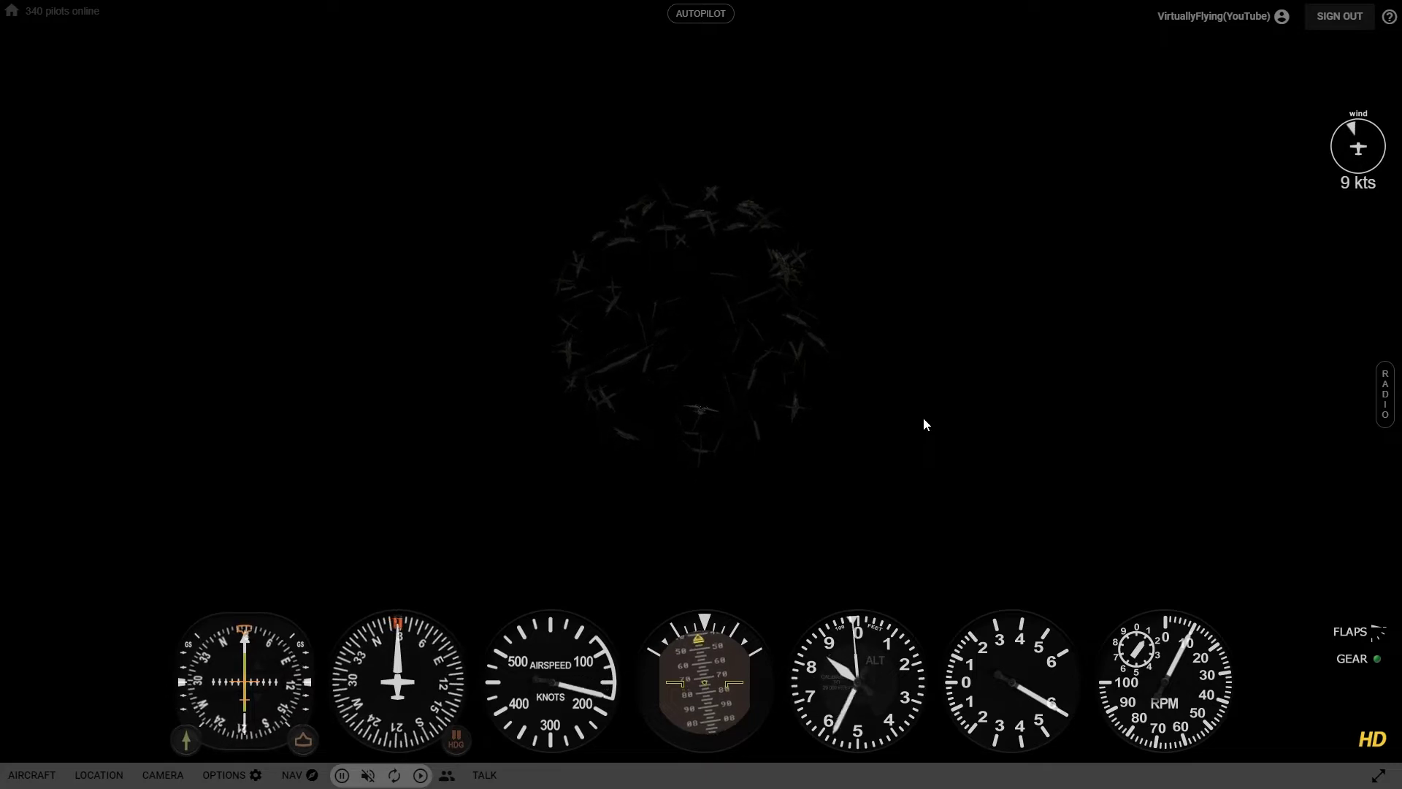
{"action": "key", "text": "r"}
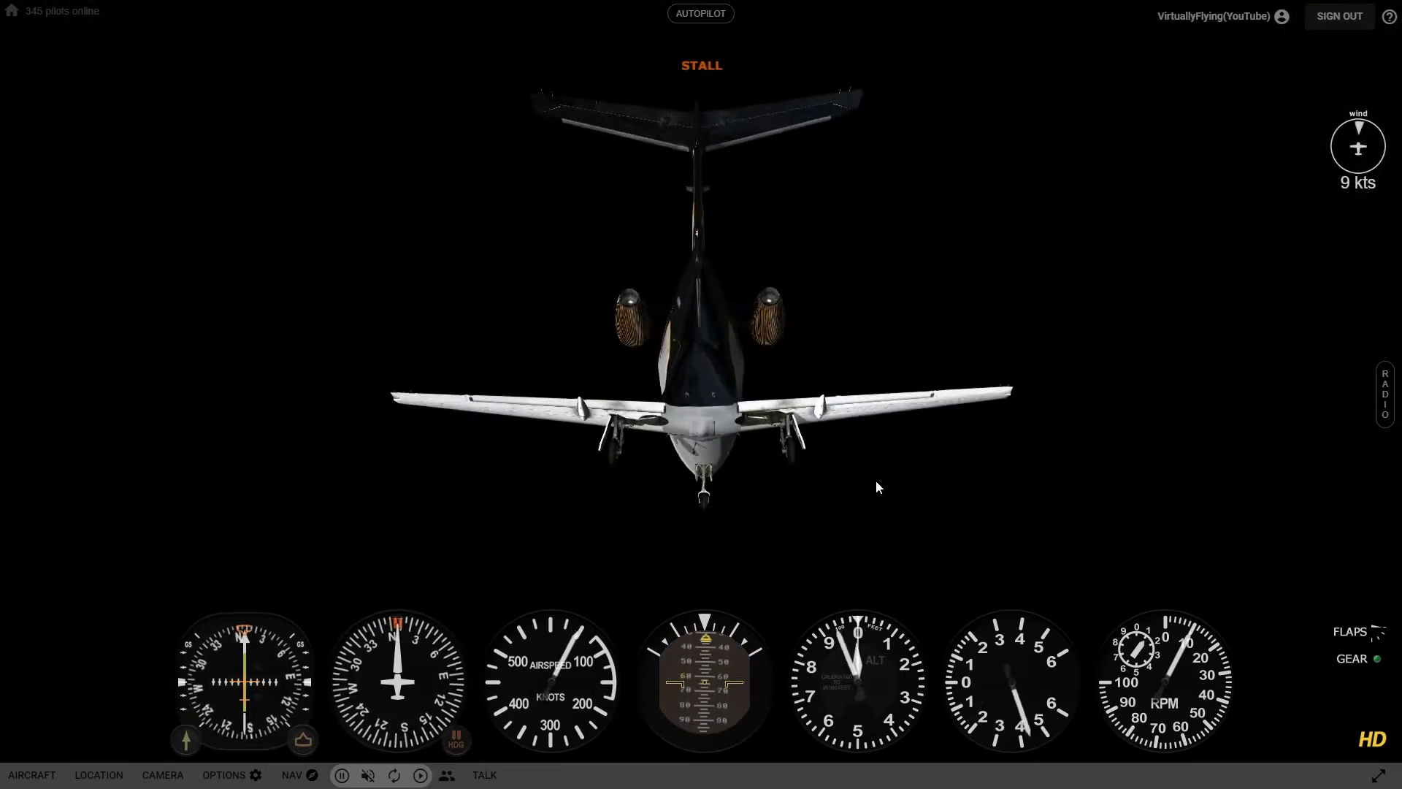
Reload GeoFS with a clean cache and launch the default version of the simulator again from the home page.
{"action": "left_click", "coordinate": [224, 775]}
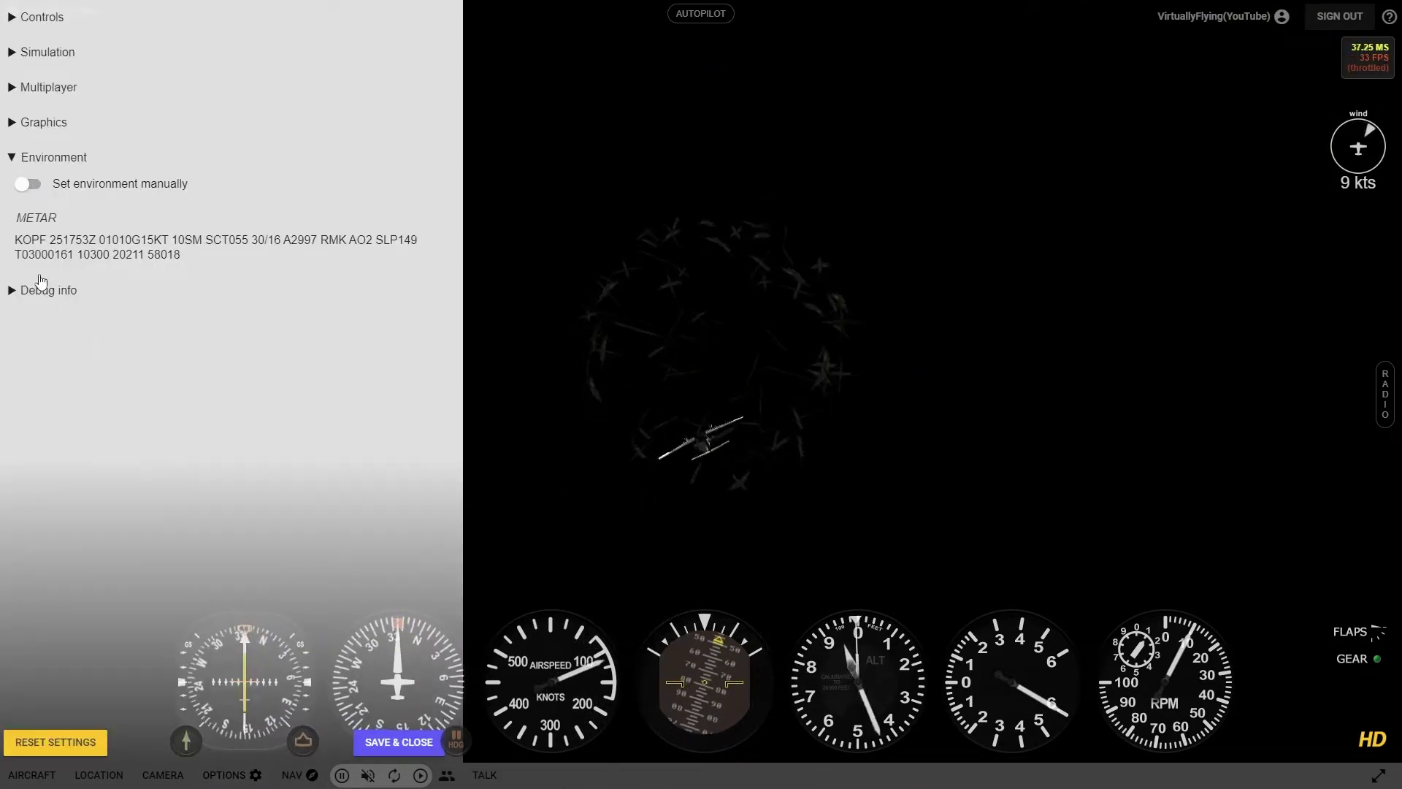
{"action": "left_click", "coordinate": [137, 292]}
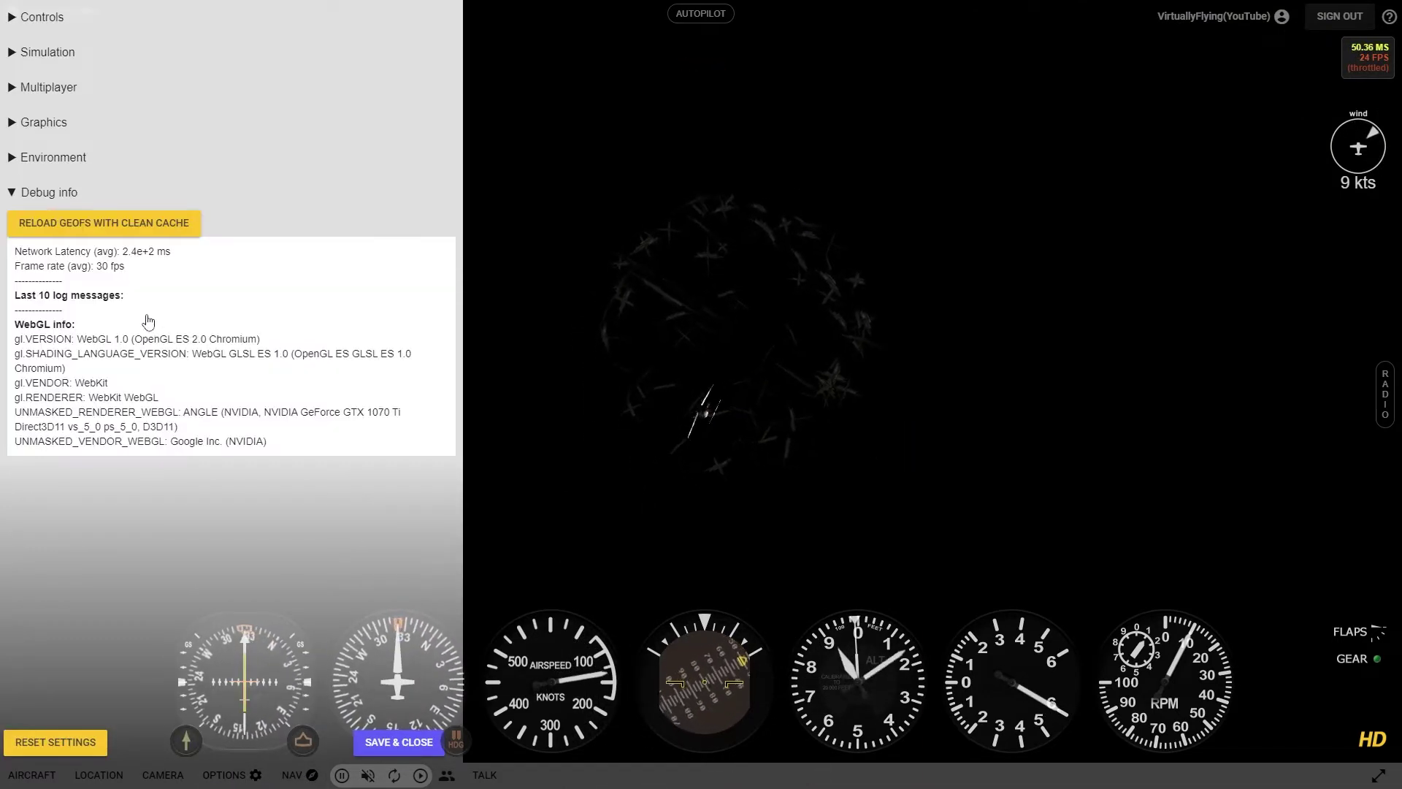
{"action": "left_click", "coordinate": [121, 223]}
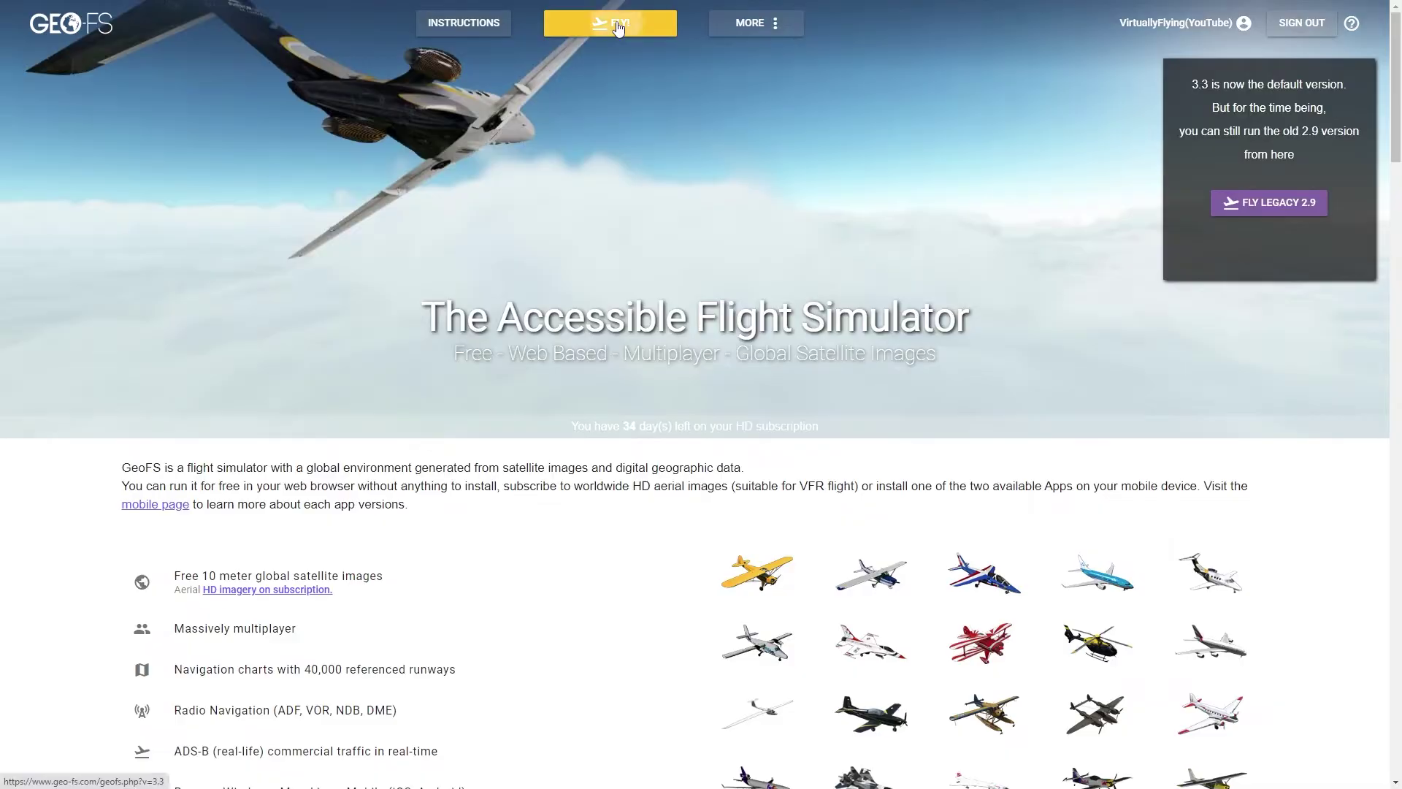
{"action": "left_click", "coordinate": [618, 28]}
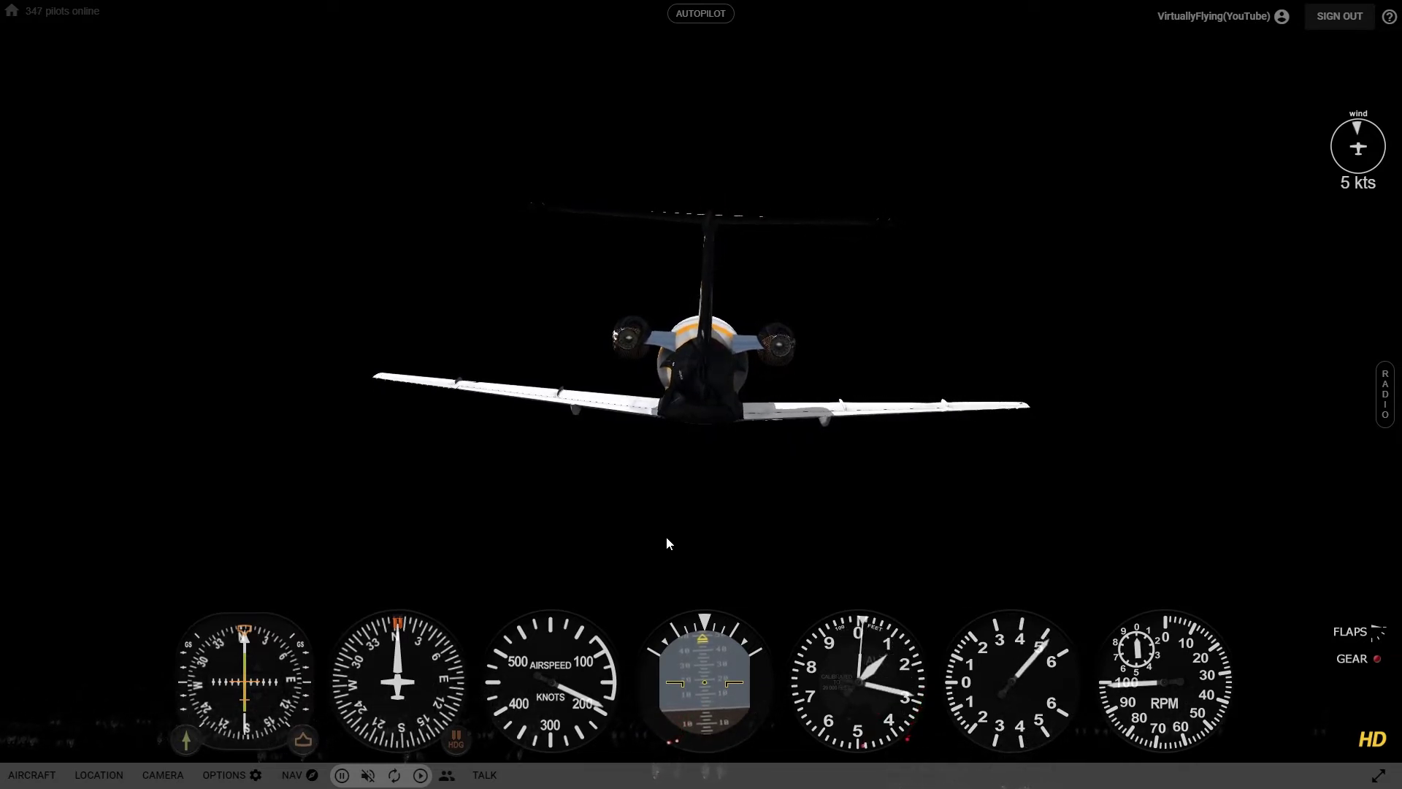
Engage the autopilot and set the airspeed to 240 knots and the altitude to 2500.
{"action": "left_click", "coordinate": [700, 14]}
{"action": "left_click", "coordinate": [614, 16]}
{"action": "left_click", "coordinate": [614, 16]}
{"action": "left_click", "coordinate": [614, 16]}
{"action": "left_click", "coordinate": [614, 16]}
{"action": "left_click", "coordinate": [614, 16]}
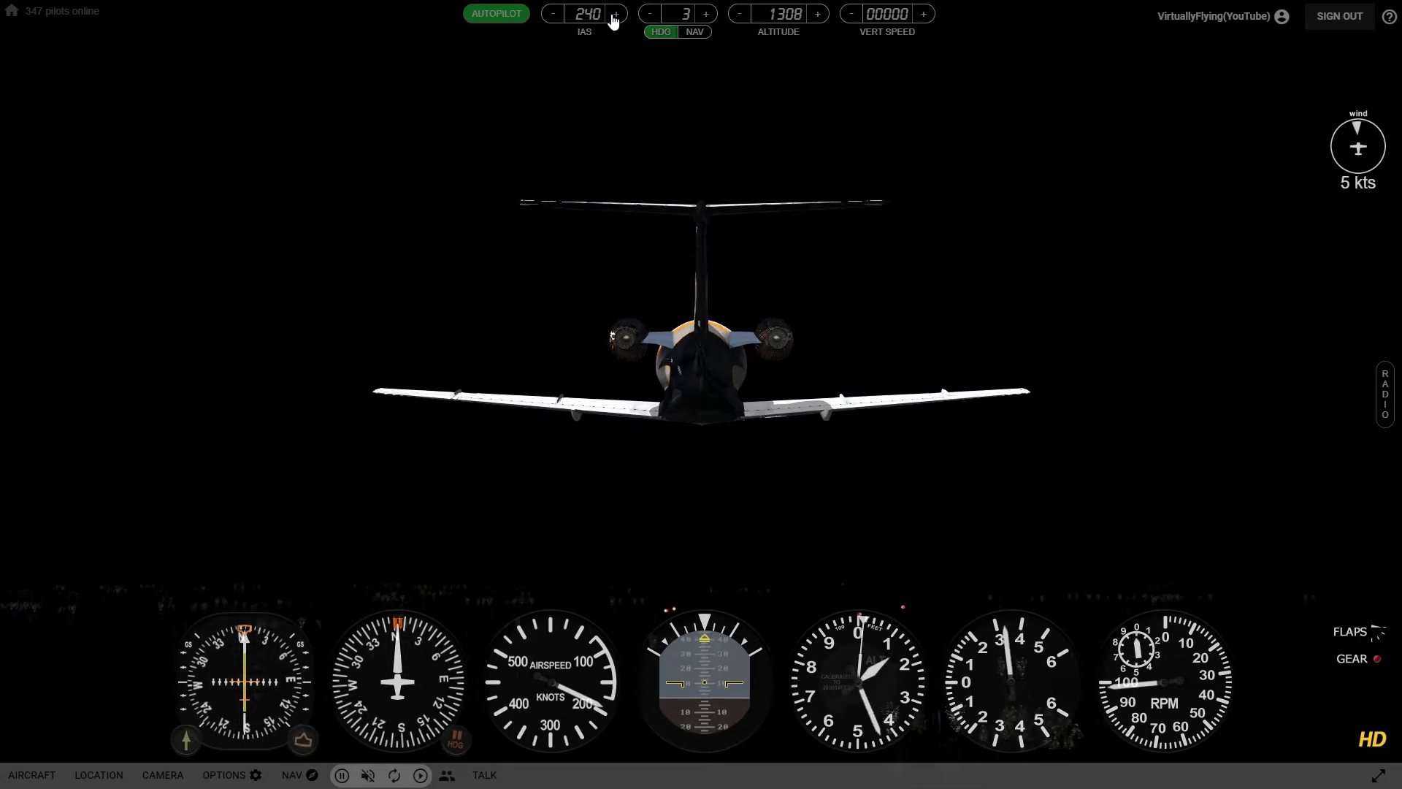
{"action": "left_click", "coordinate": [814, 19]}
{"action": "left_click", "coordinate": [815, 19]}
{"action": "left_click", "coordinate": [815, 19]}
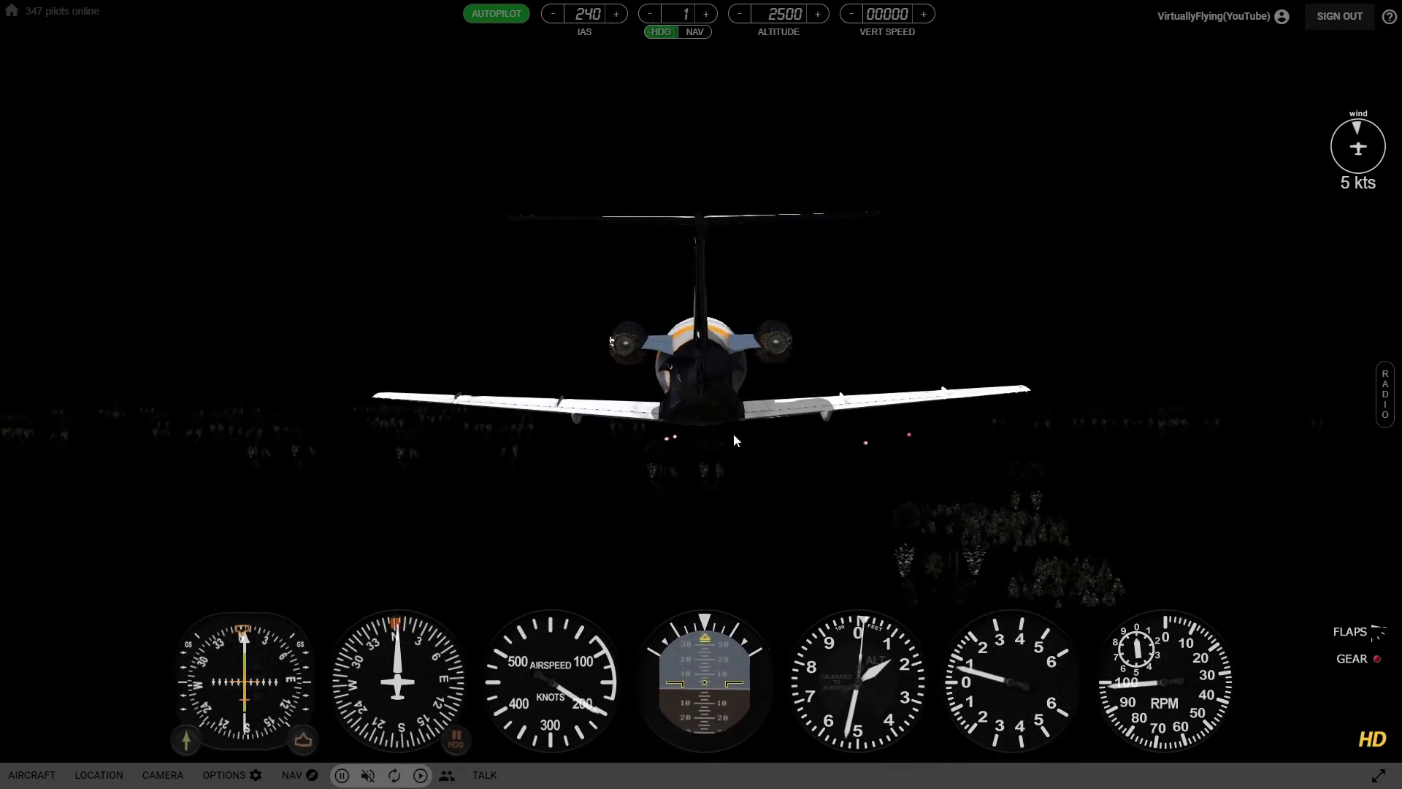
Check the navigation map and the multiplayer settings, and close the options.
{"action": "key", "text": "n"}
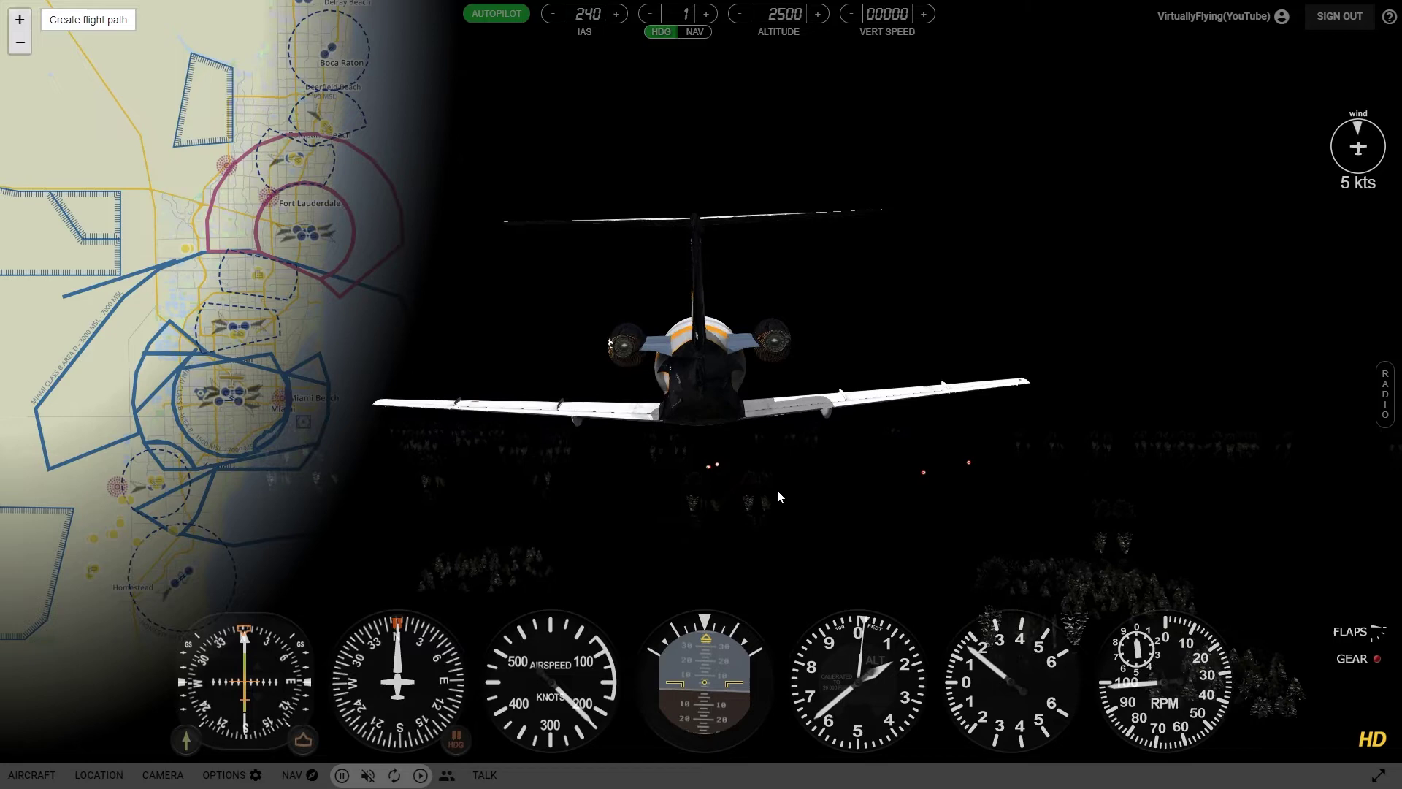
{"action": "key", "text": "n"}
{"action": "key", "text": "o"}
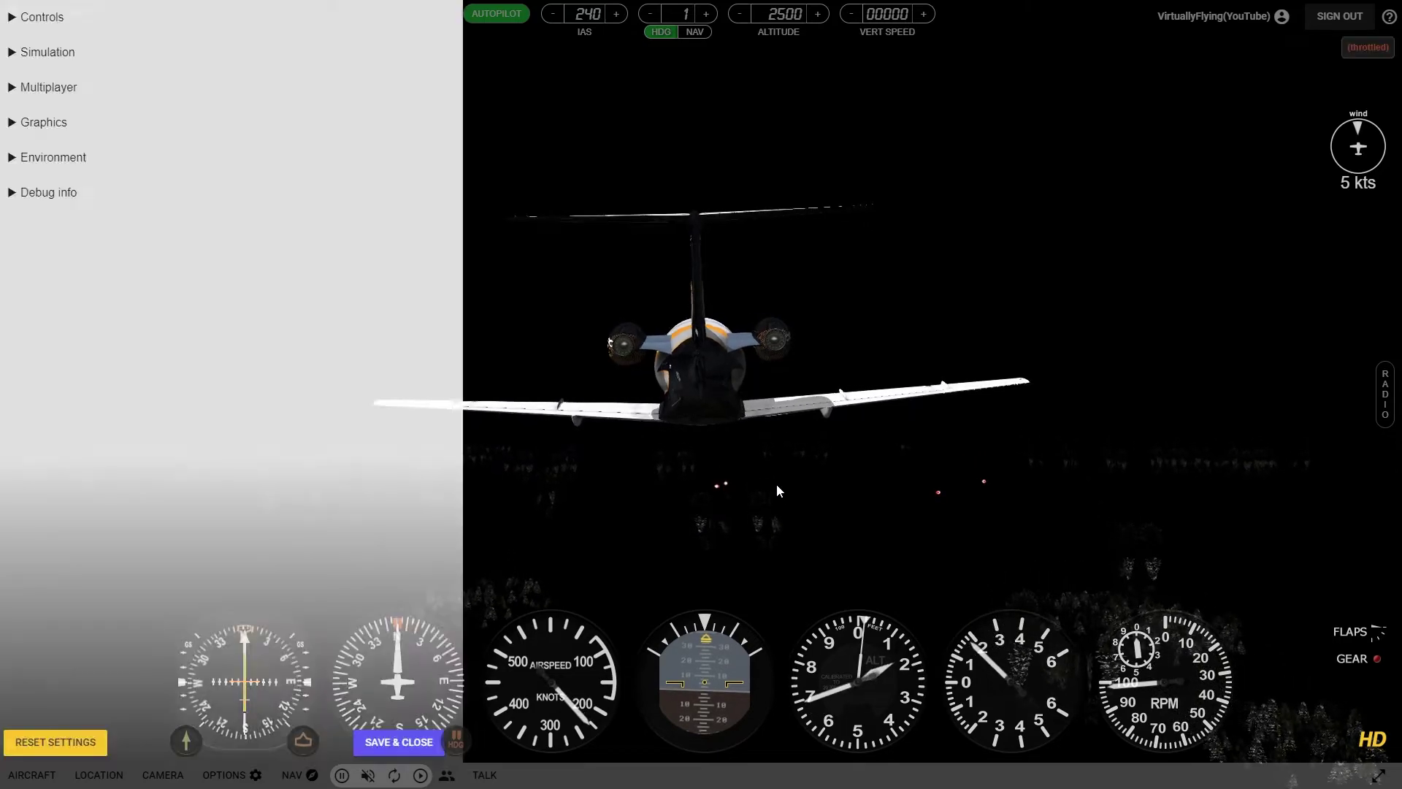
{"action": "key", "text": "o"}
{"action": "key", "text": "o"}
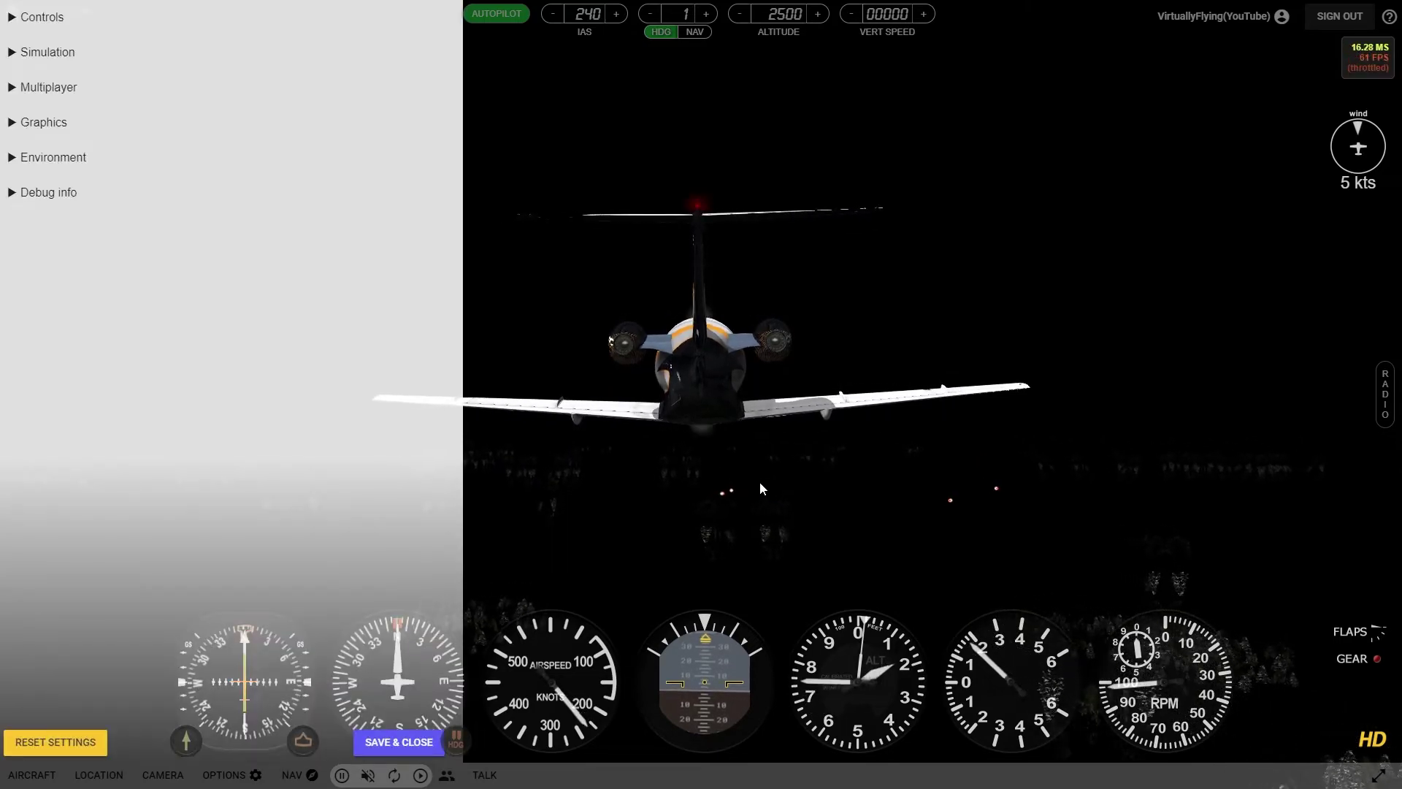
{"action": "left_click", "coordinate": [51, 88]}
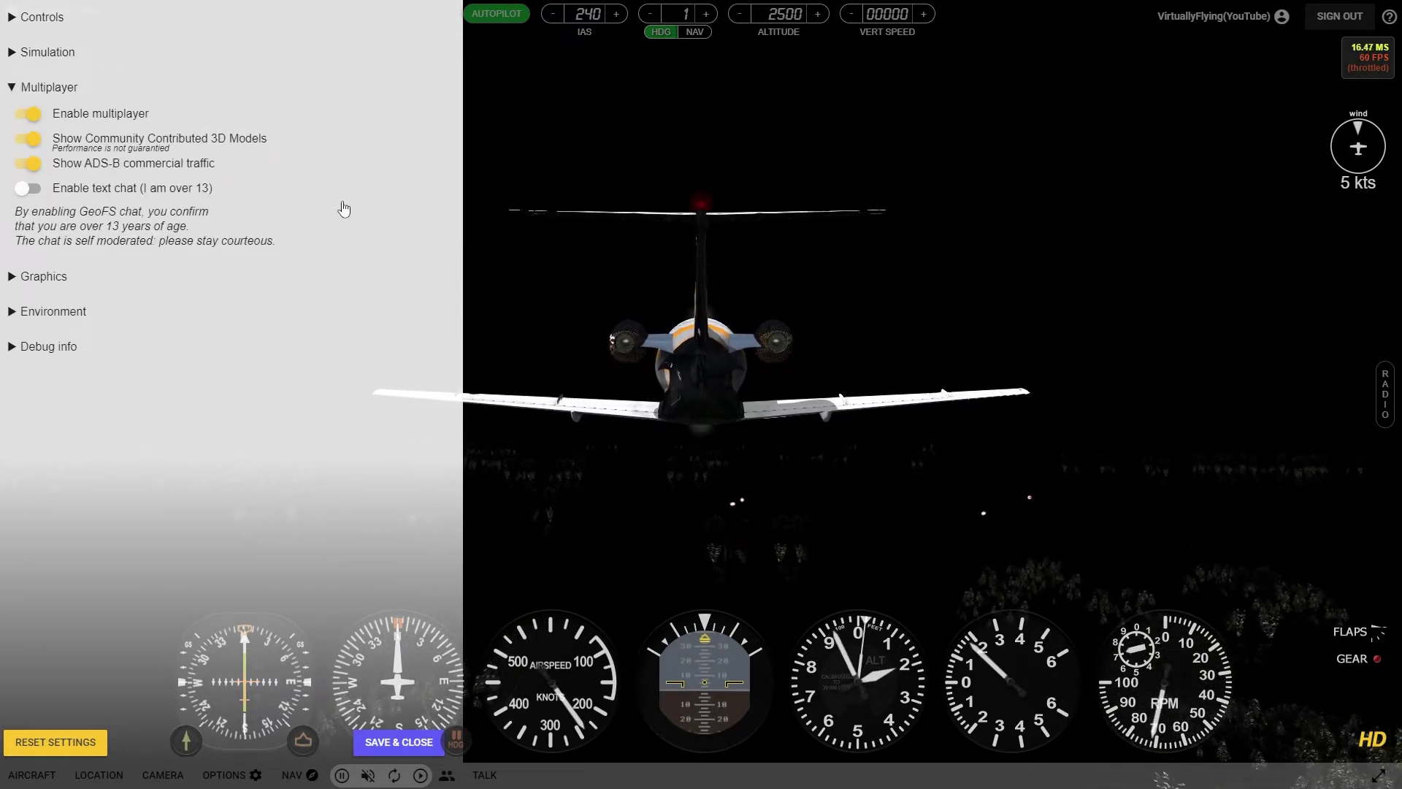
{"action": "left_click", "coordinate": [399, 742]}
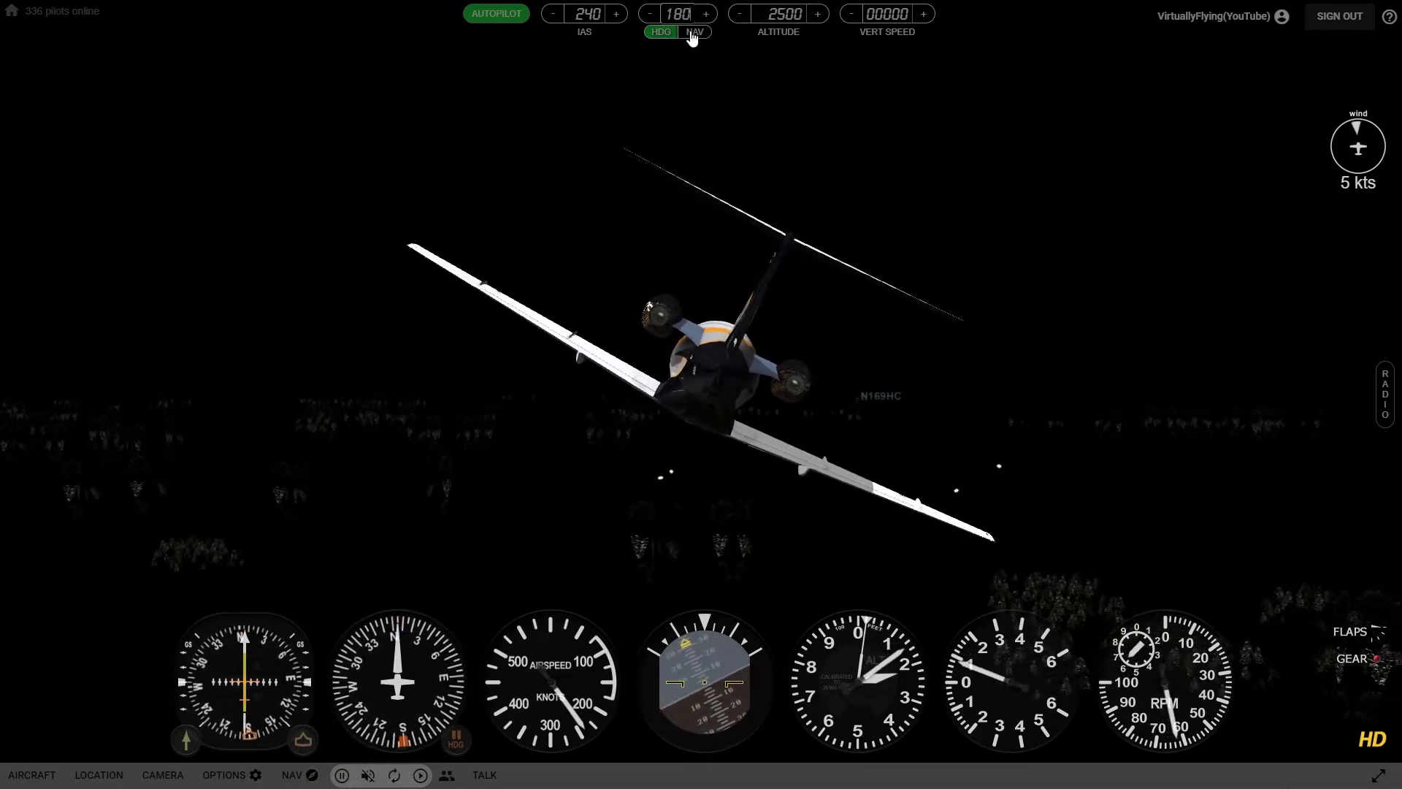
Try the manual environment setting and switch back to the METAR weather.
{"action": "left_click", "coordinate": [226, 775]}
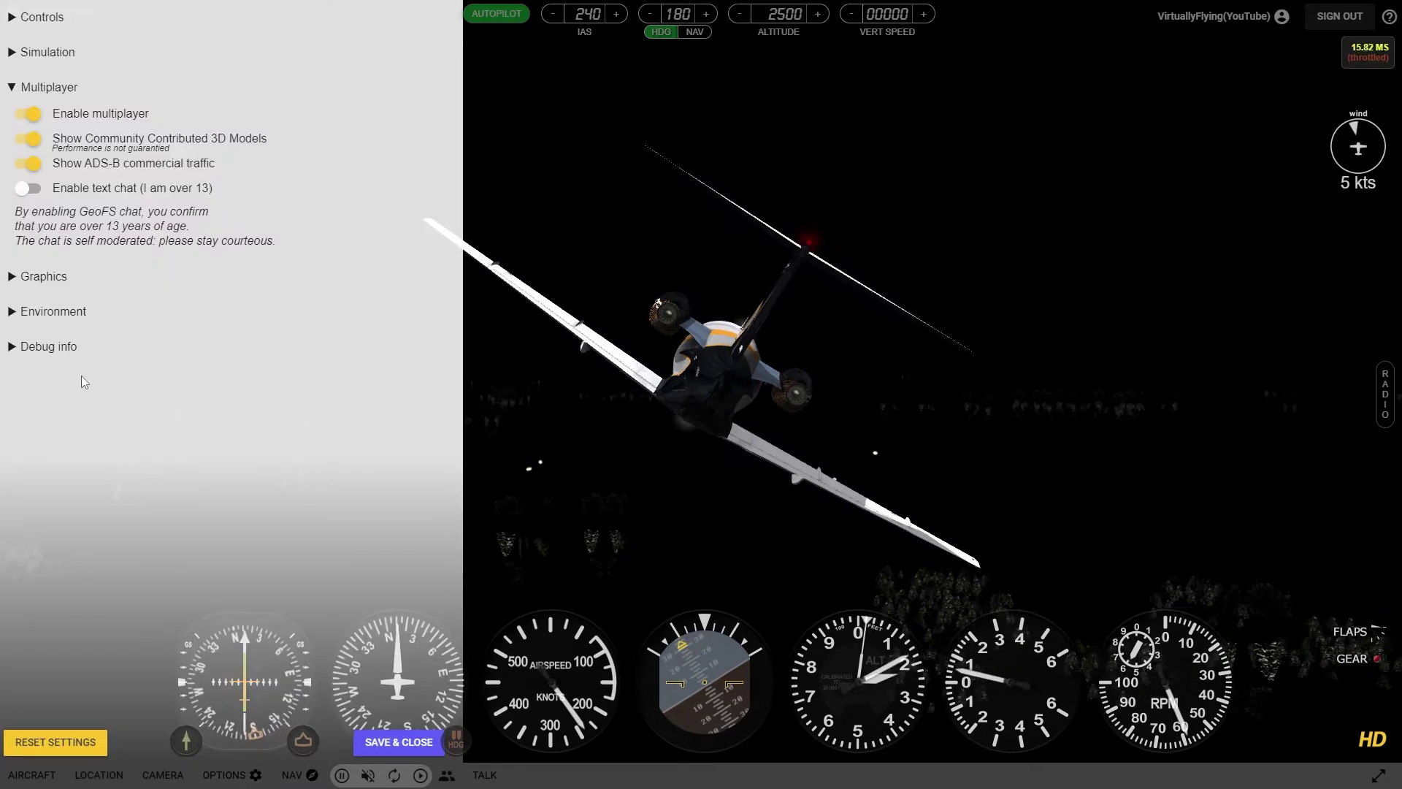
{"action": "left_click", "coordinate": [52, 311]}
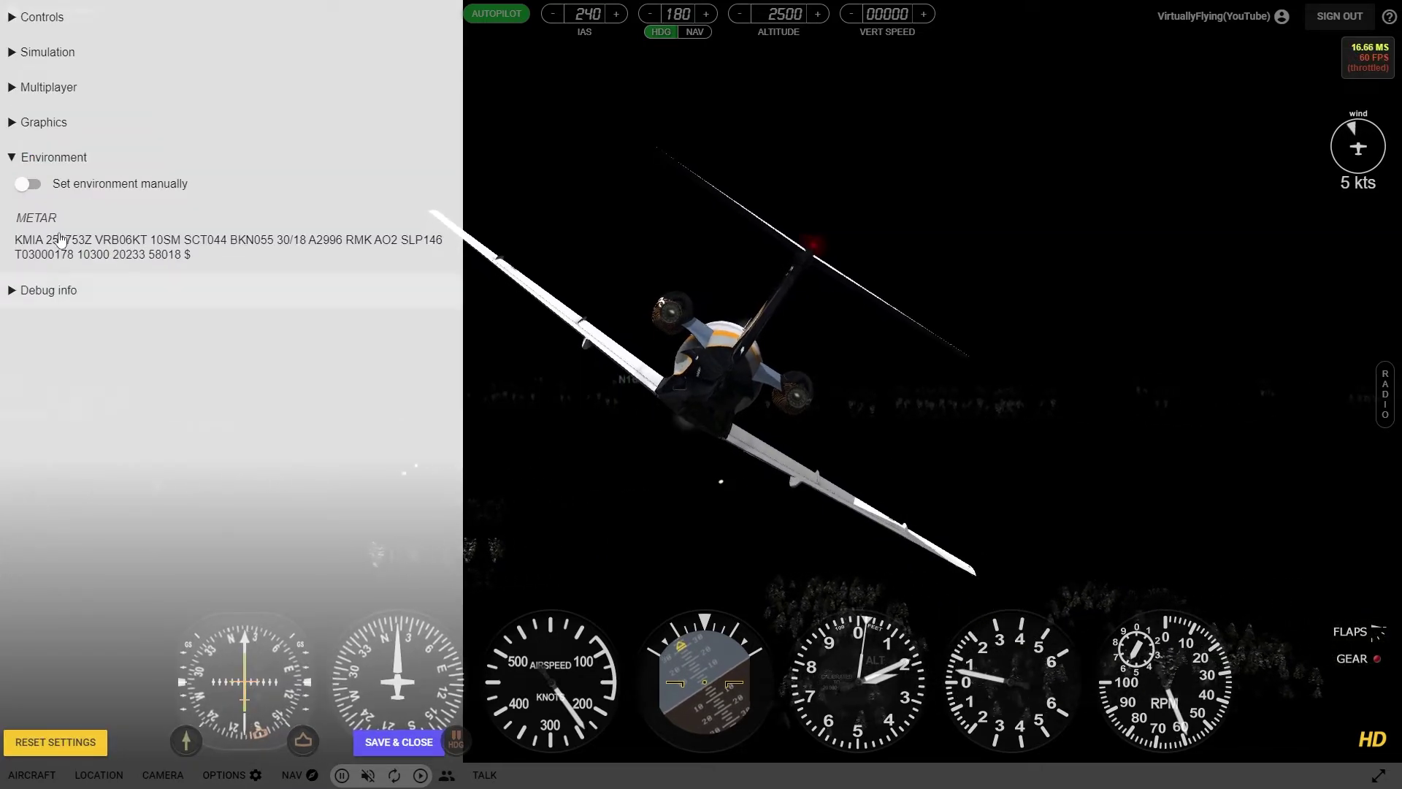
{"action": "left_click", "coordinate": [37, 187]}
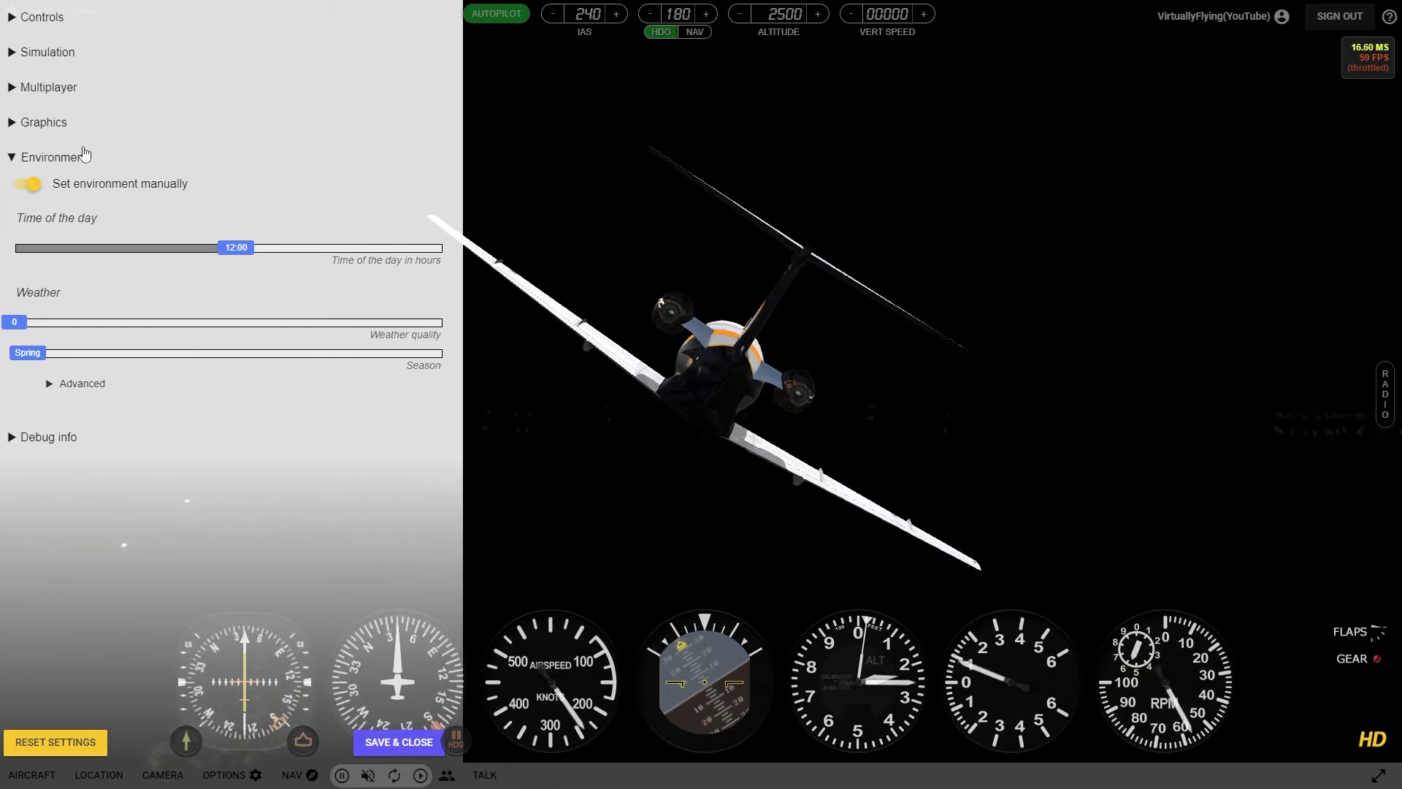
{"action": "left_click", "coordinate": [28, 187]}
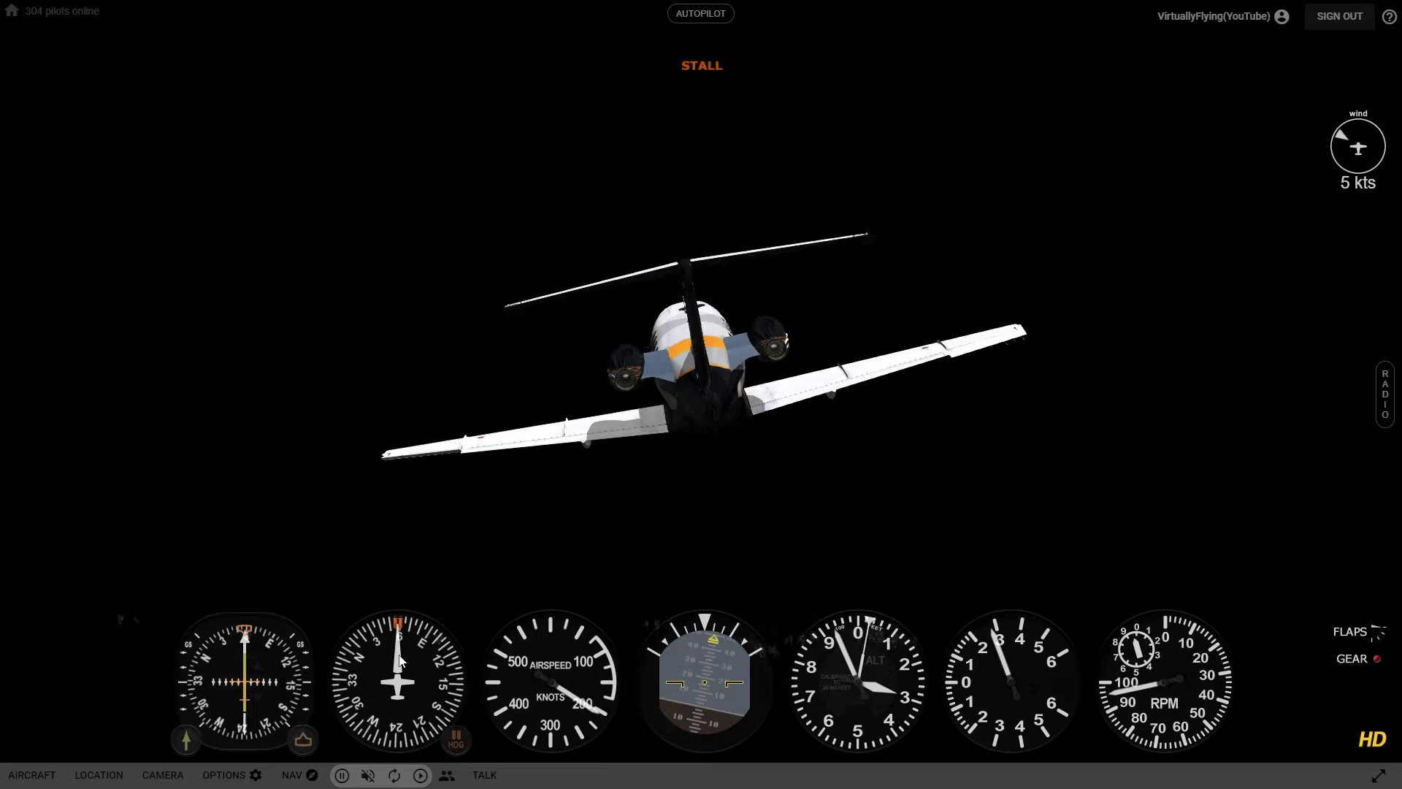
Engage the autopilot with airspeed 999 and altitude 50000, and relocate the flight to West Coast of Scotland.
{"action": "key", "text": "a"}
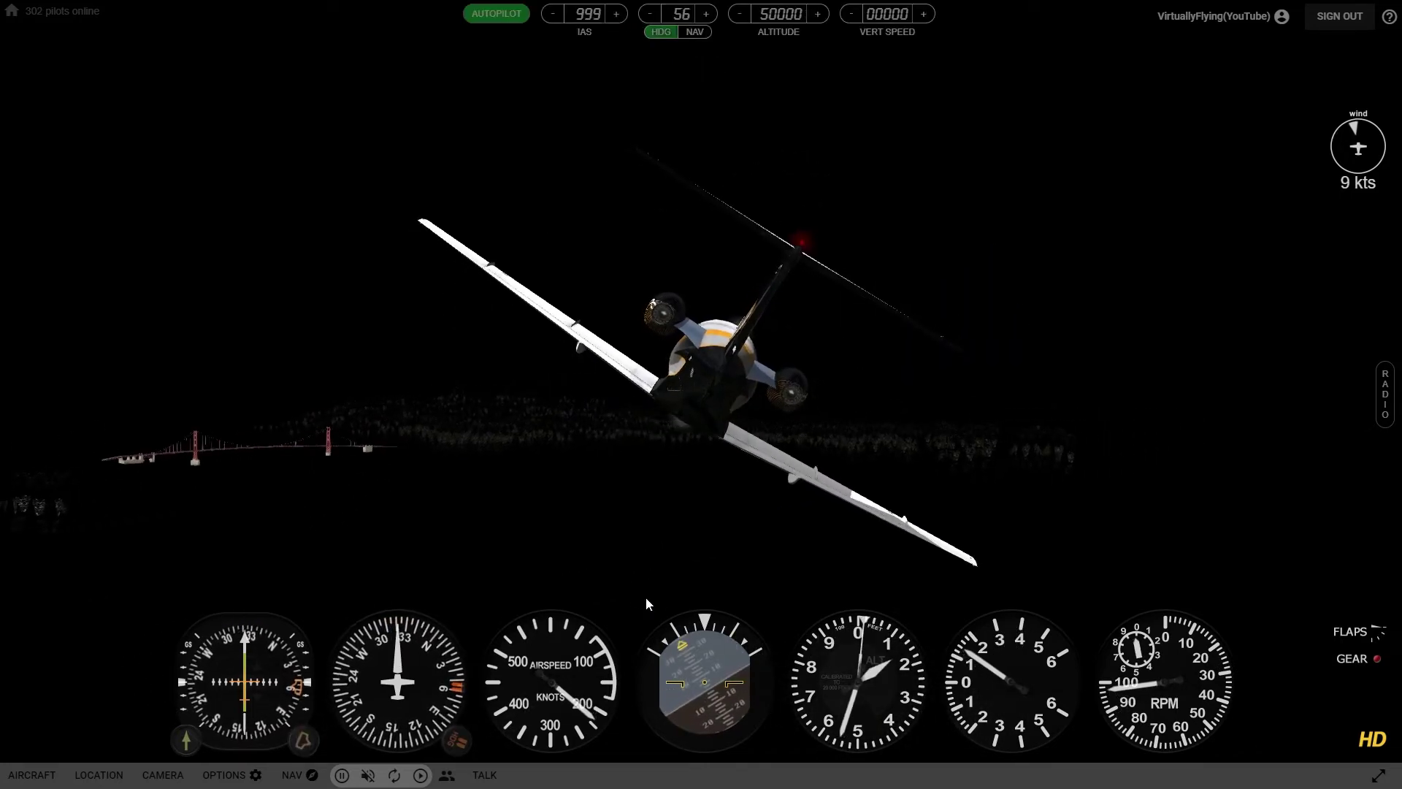
{"action": "left_click", "coordinate": [97, 775]}
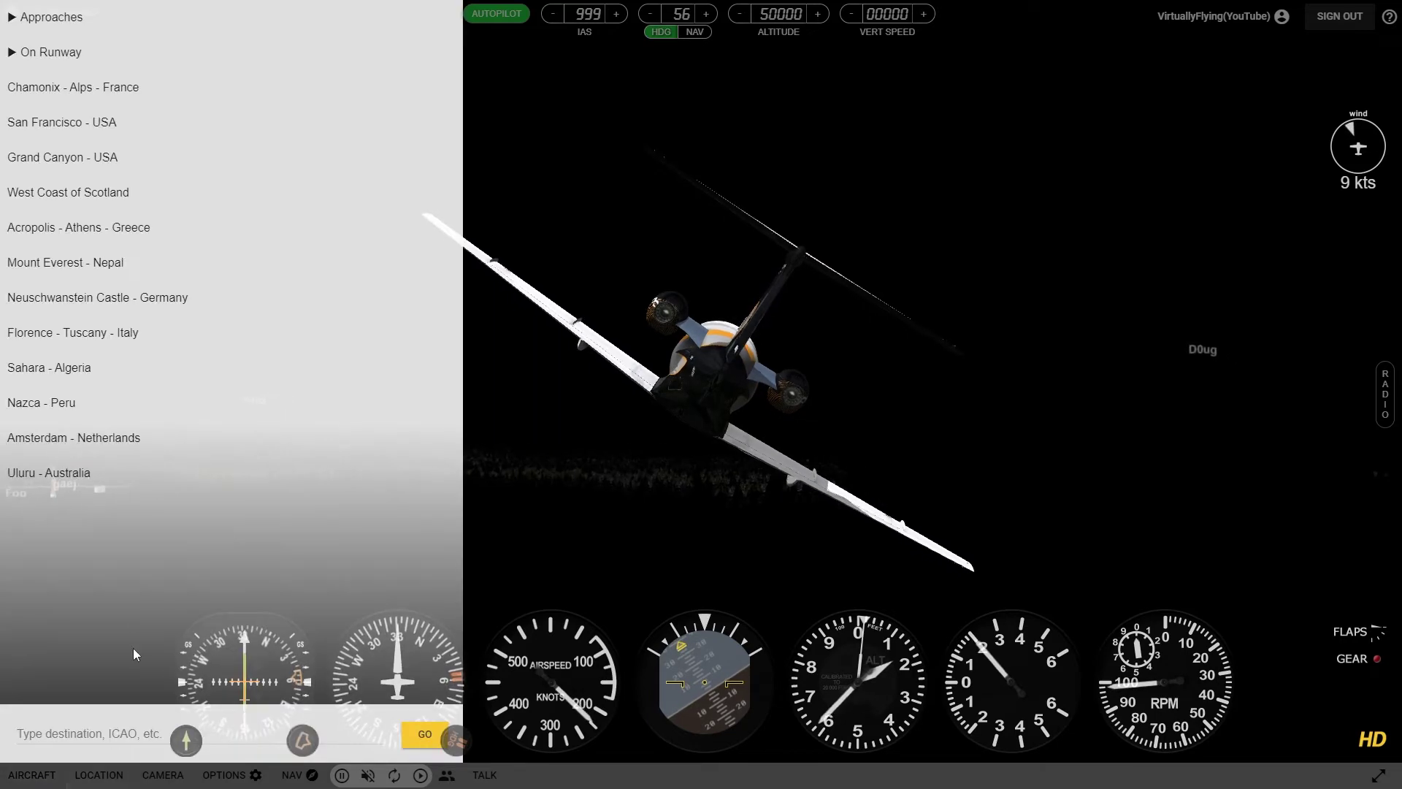
{"action": "left_click", "coordinate": [83, 192]}
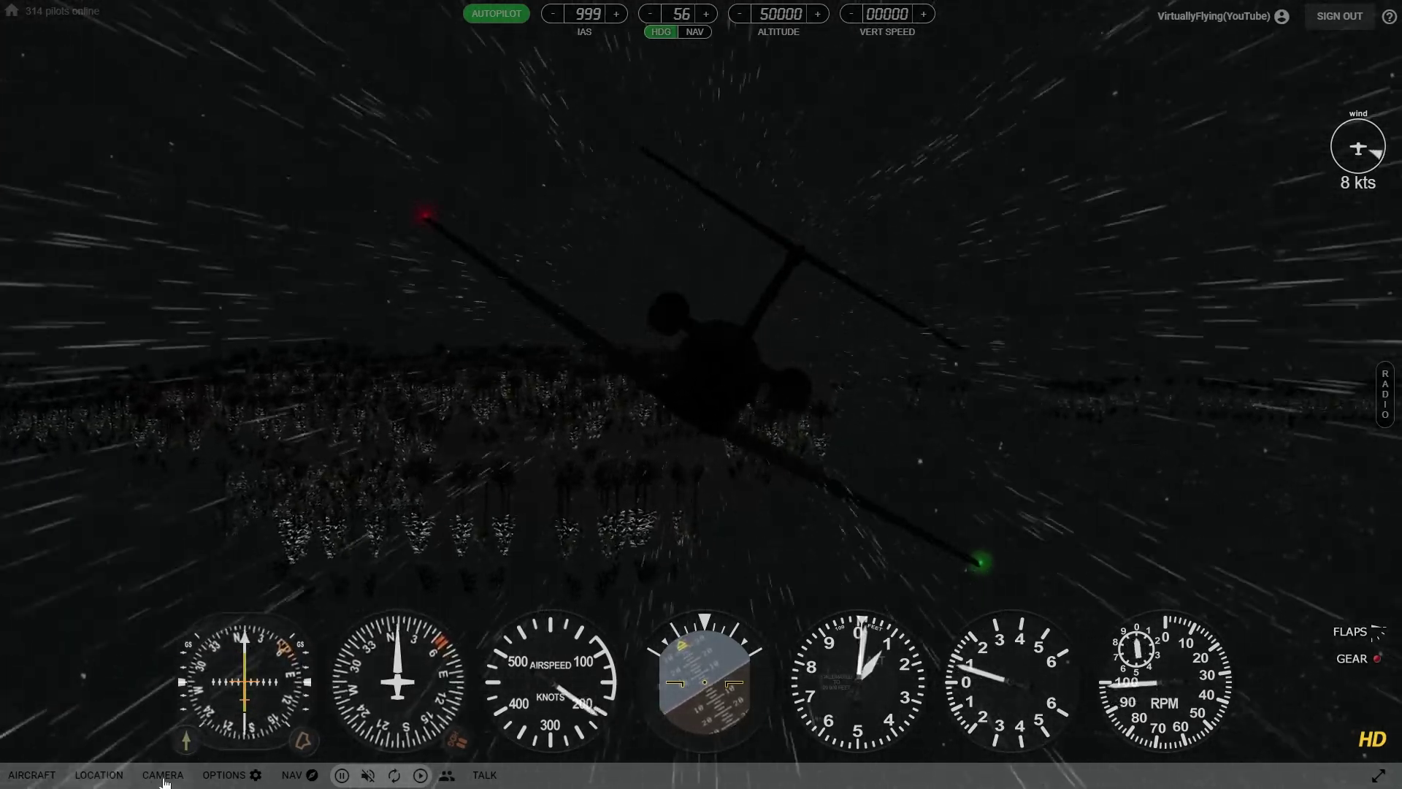
Turn on the manually set environment with the time of day at 12:00, and save the options.
{"action": "left_click", "coordinate": [225, 775]}
{"action": "left_click", "coordinate": [54, 157]}
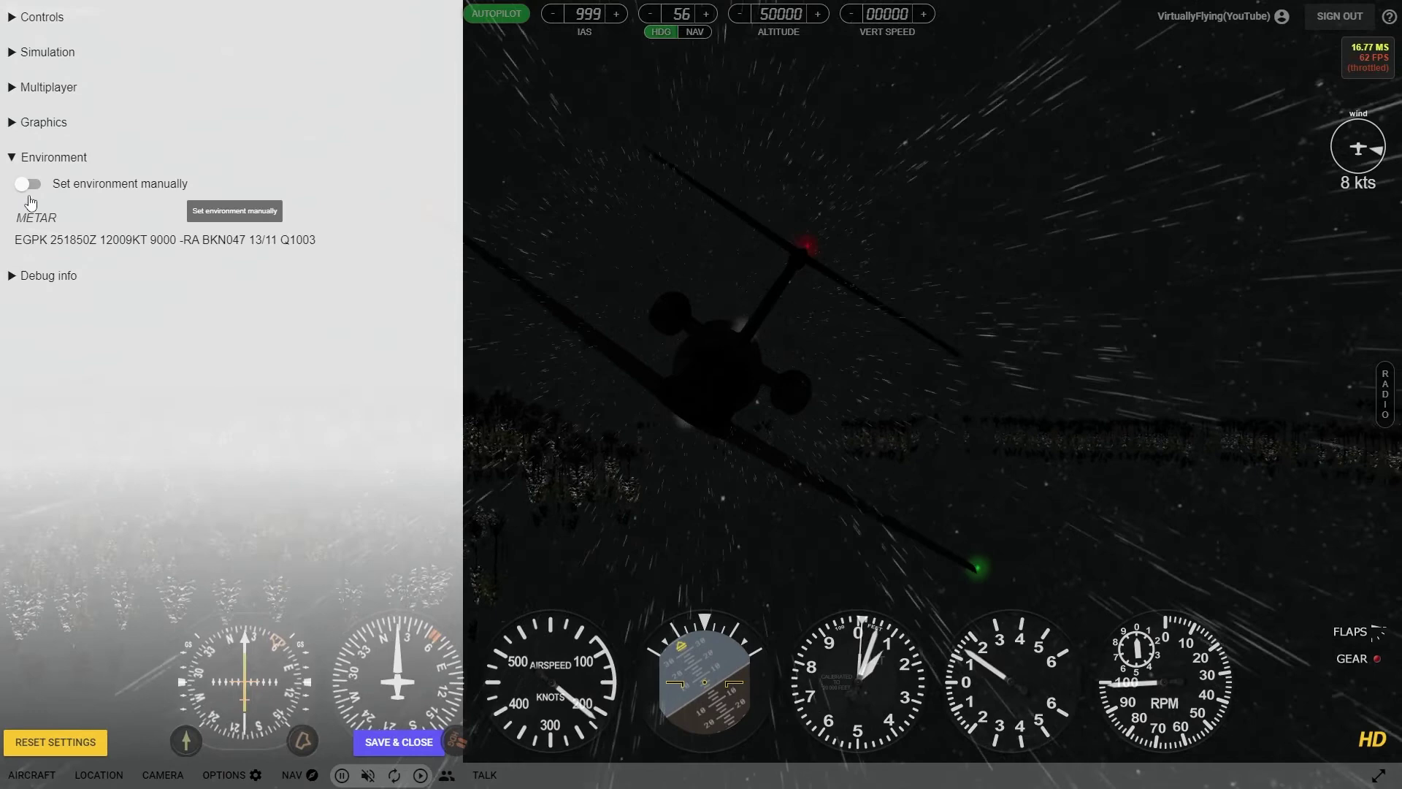
{"action": "left_click", "coordinate": [28, 184]}
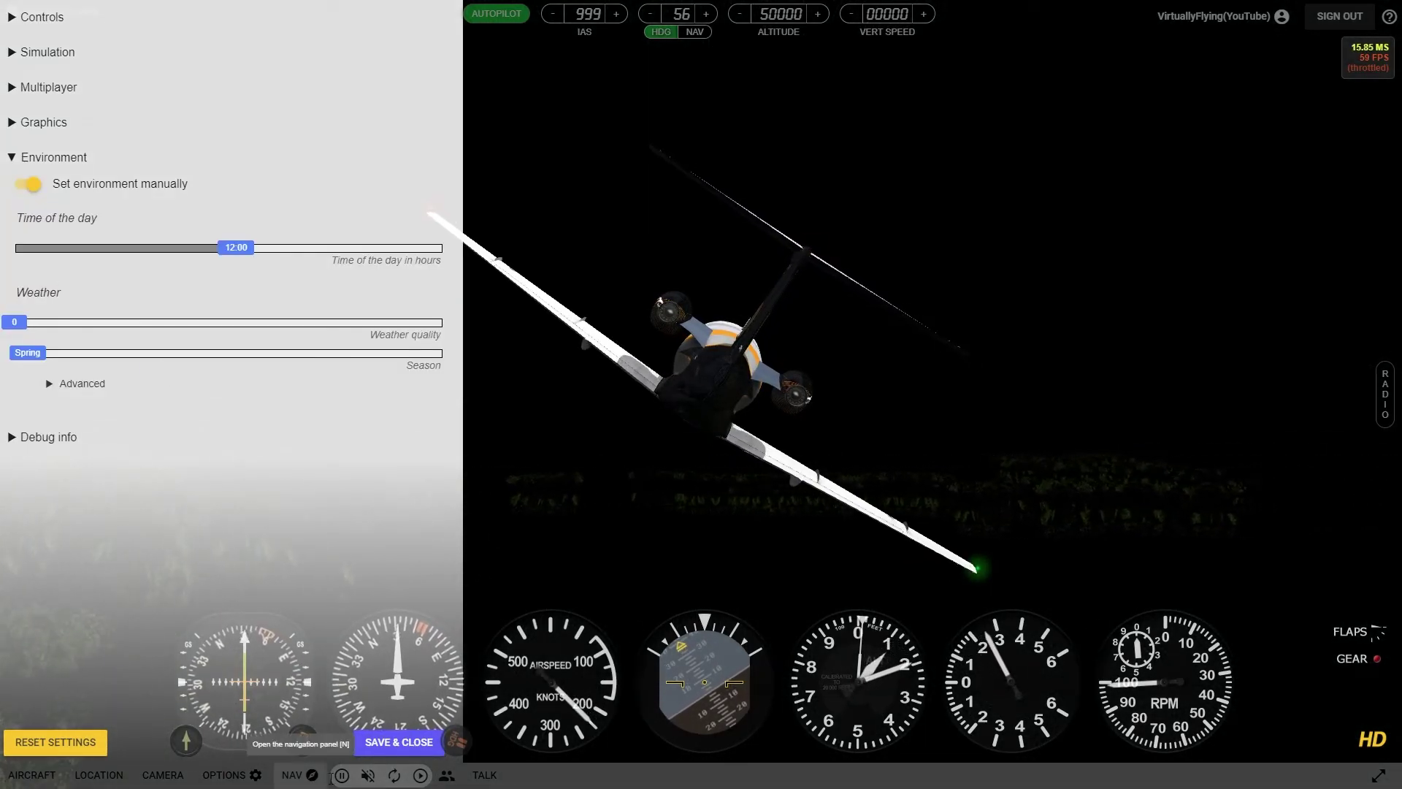
{"action": "left_click", "coordinate": [398, 742]}
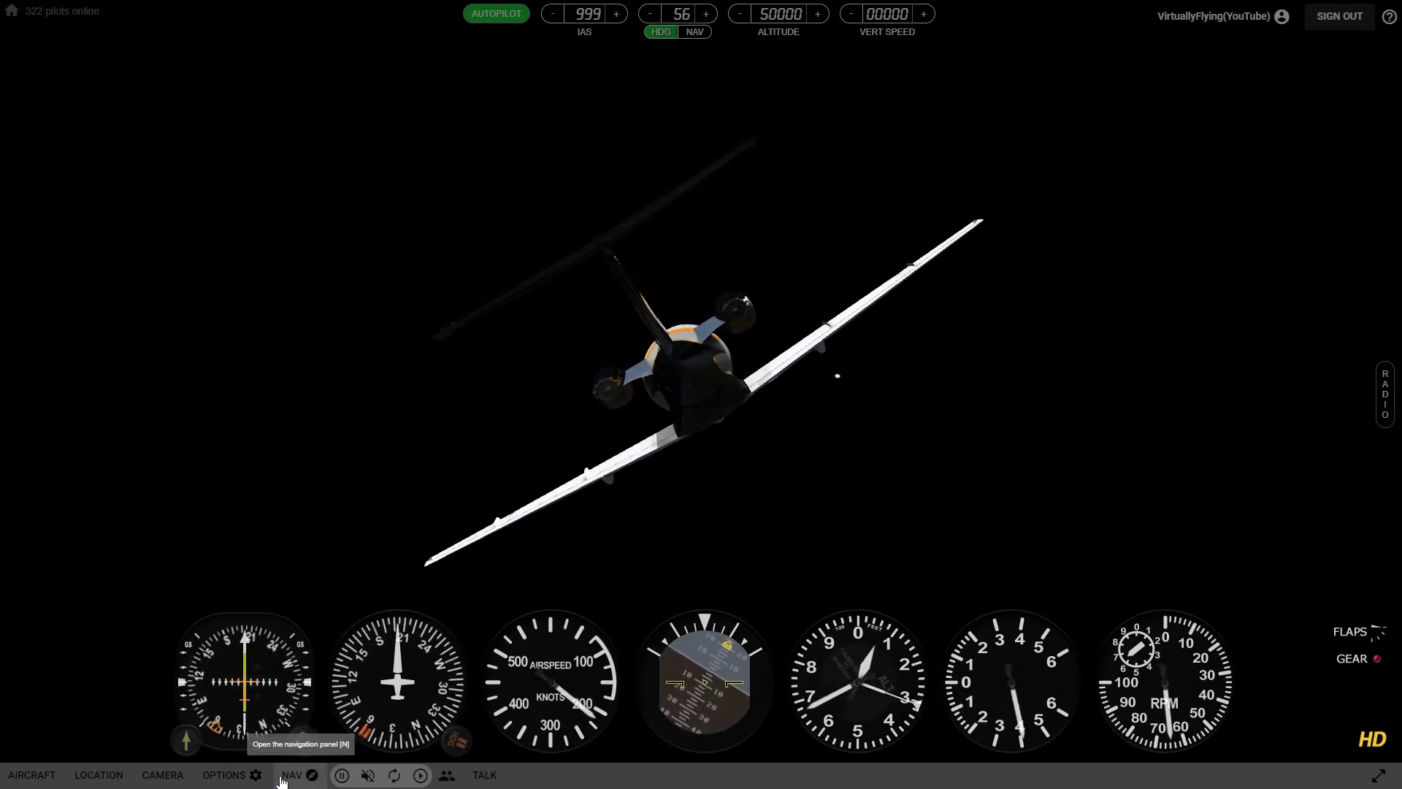
Turn off the manually set environment.
{"action": "left_click", "coordinate": [226, 775]}
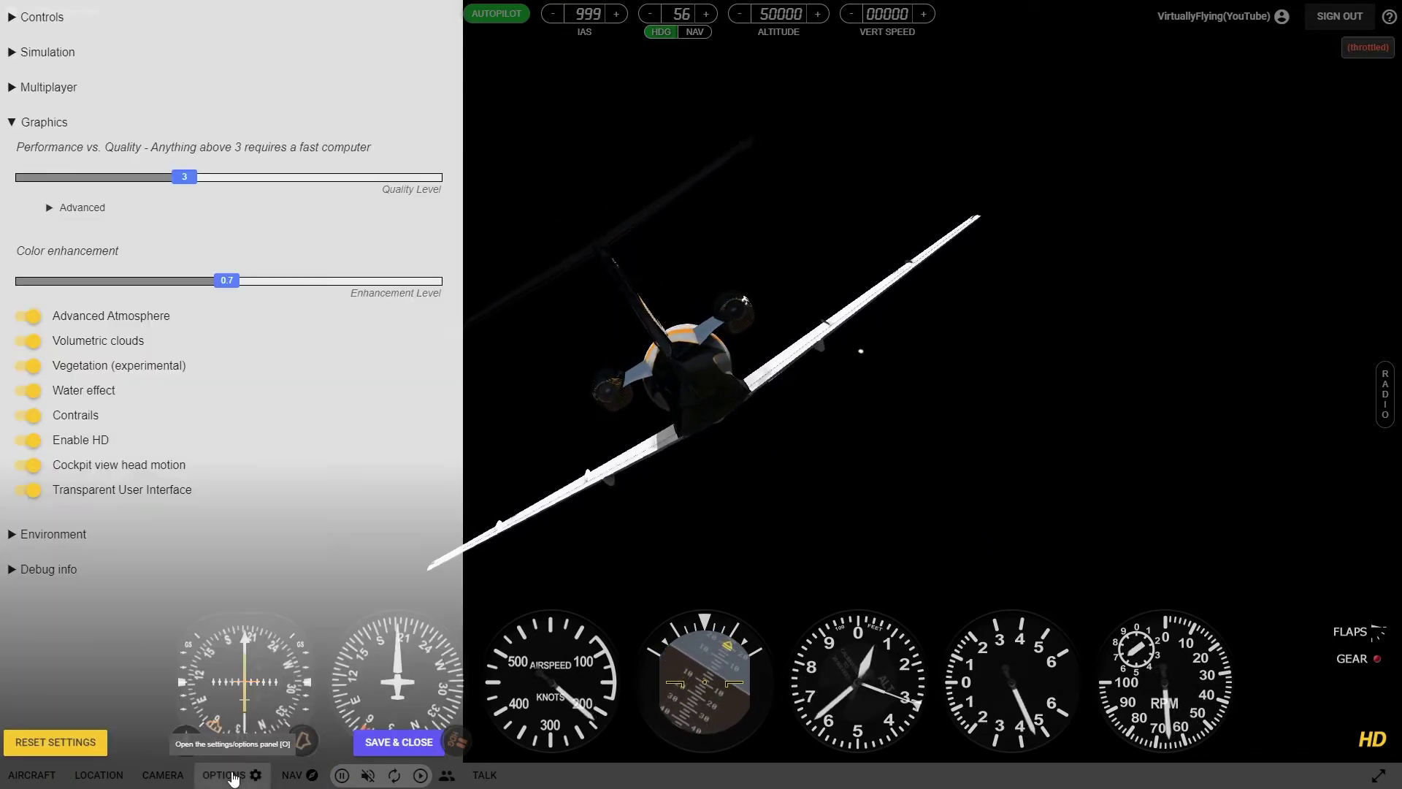
{"action": "left_click", "coordinate": [51, 534]}
{"action": "left_click", "coordinate": [28, 184]}
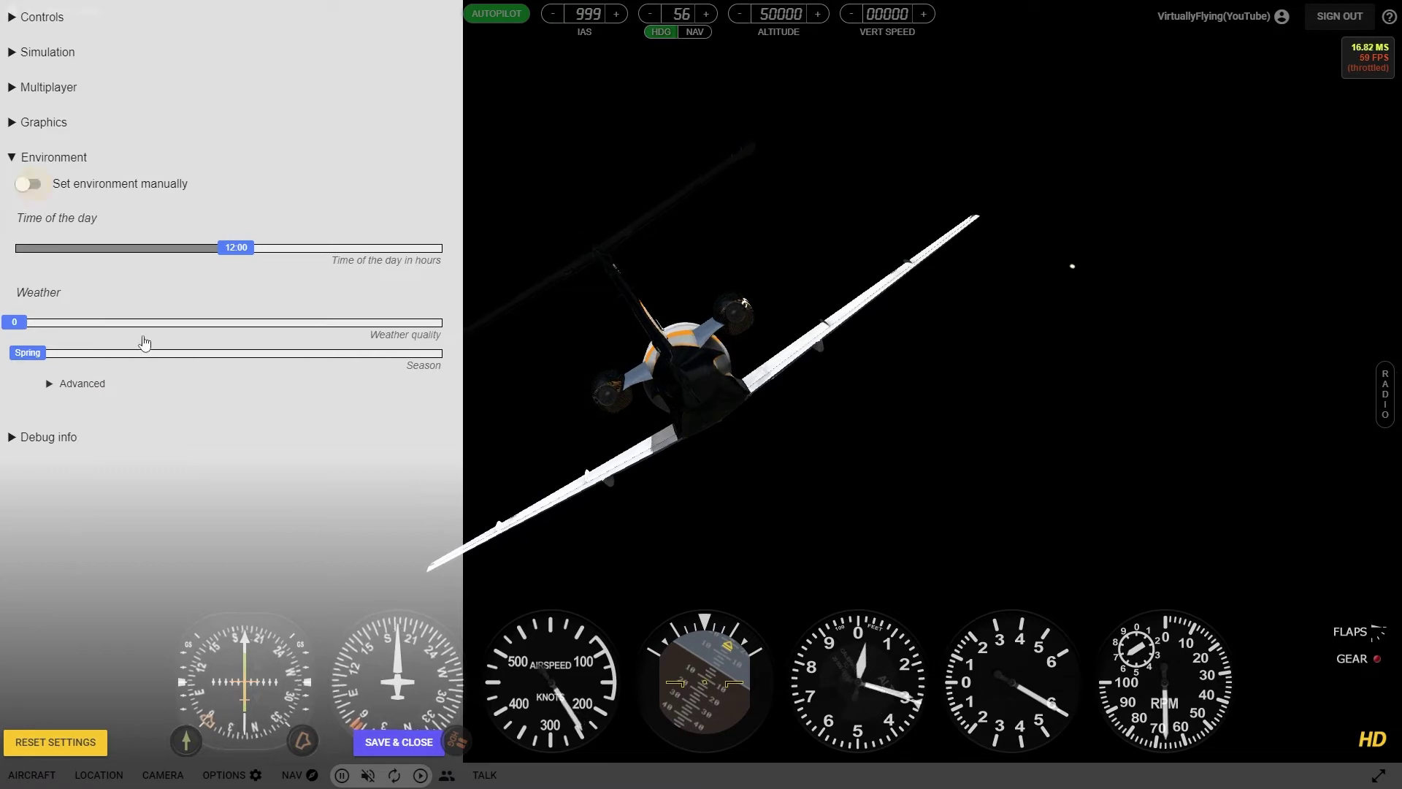
Relocate the aircraft to the first On Runway location and restart the flight there.
{"action": "left_click", "coordinate": [100, 775]}
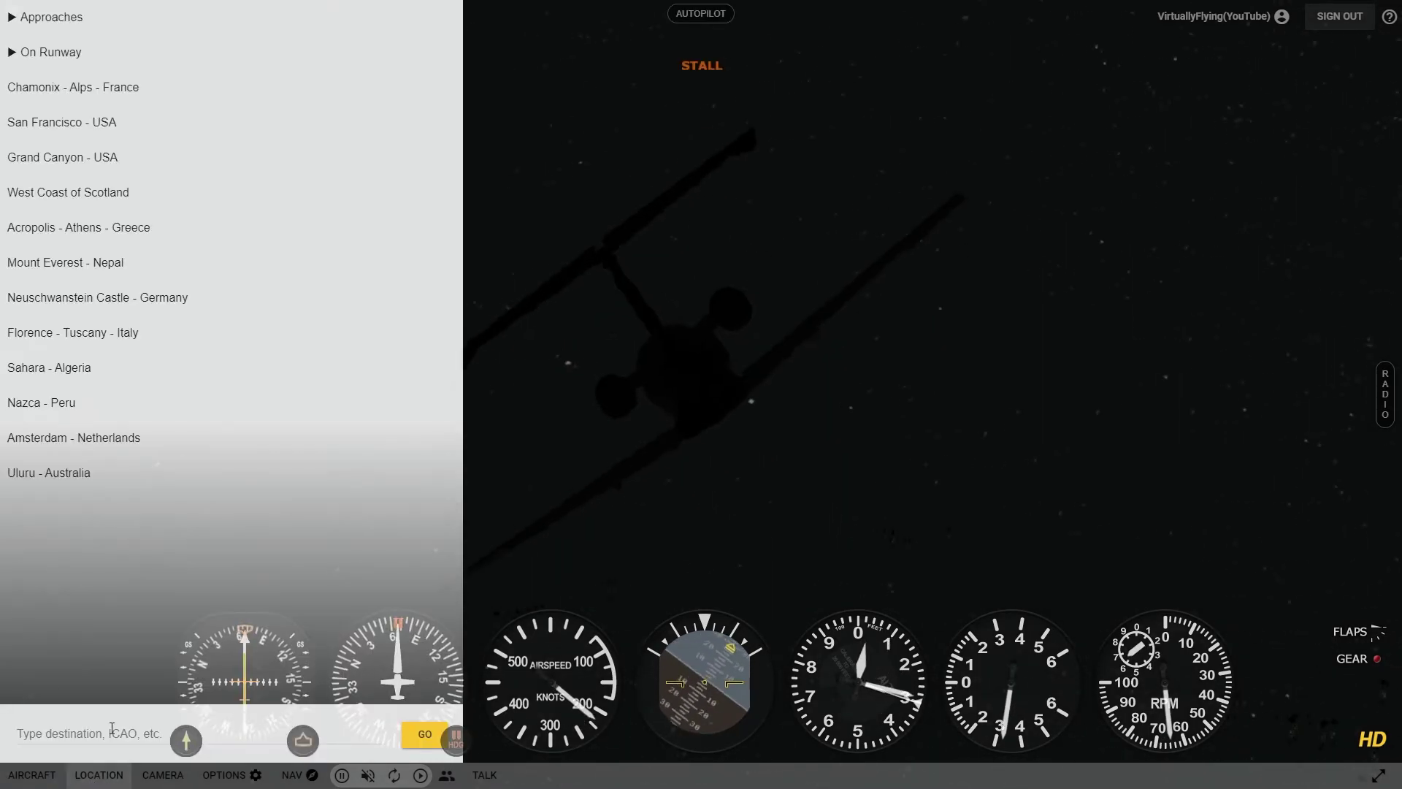
{"action": "left_click", "coordinate": [49, 50]}
{"action": "left_click", "coordinate": [69, 81]}
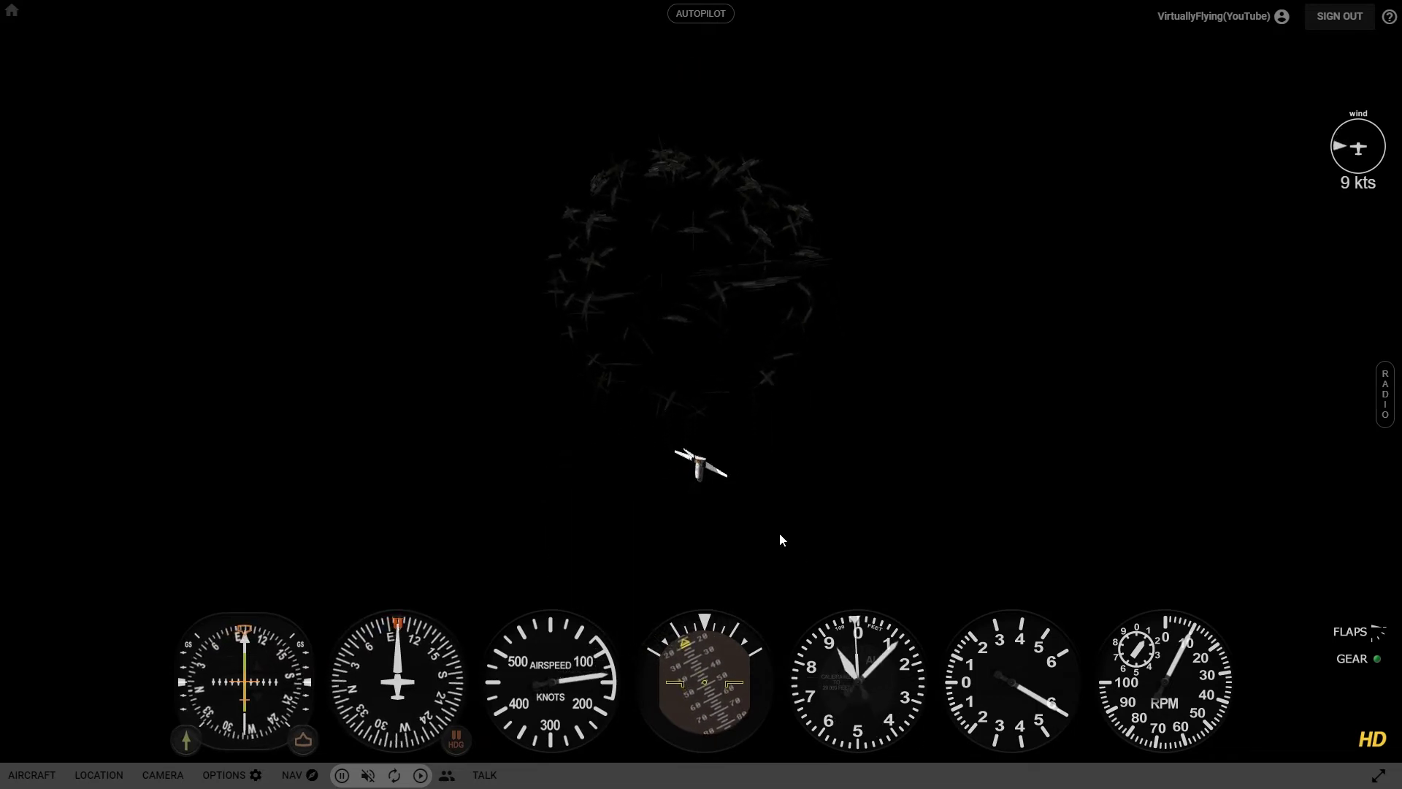
{"action": "key", "text": "r"}
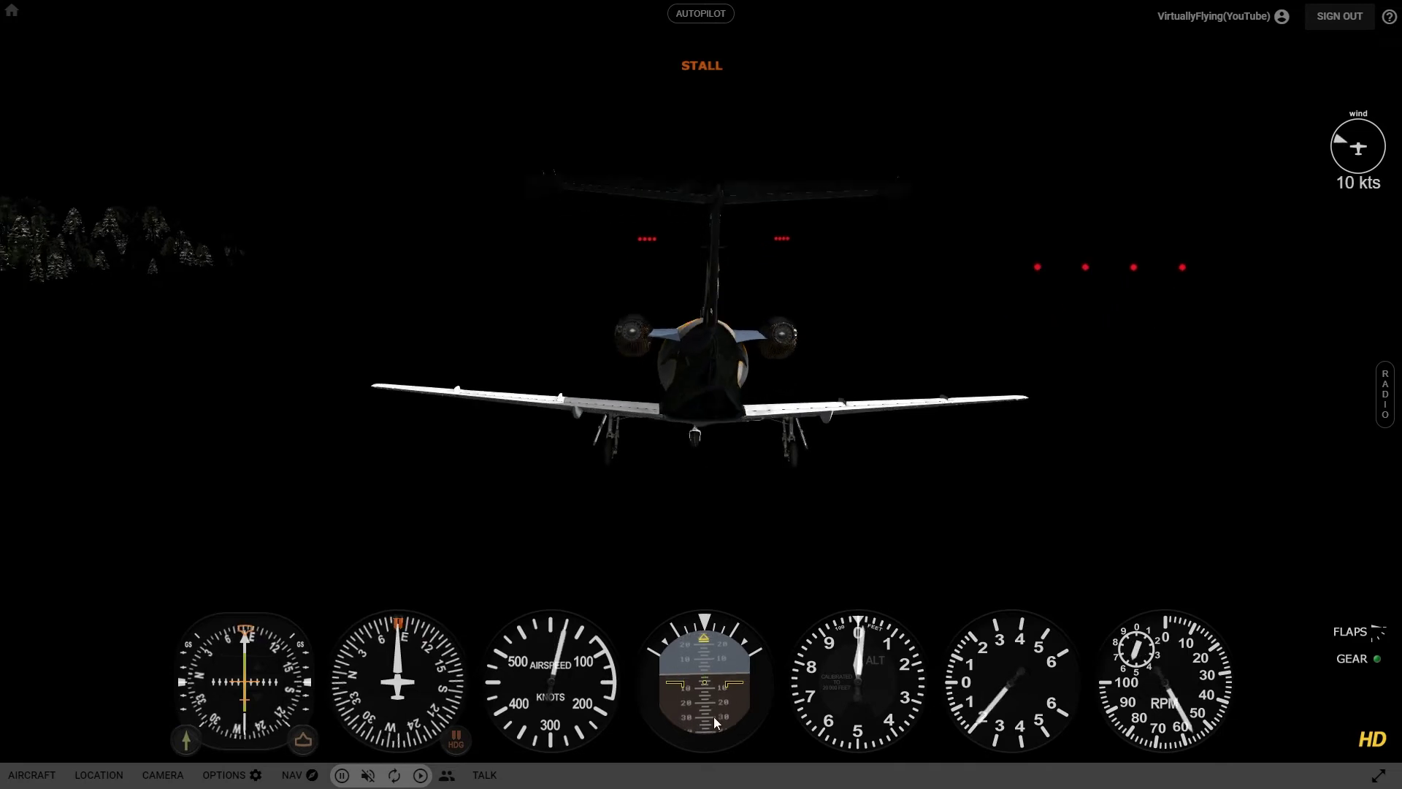